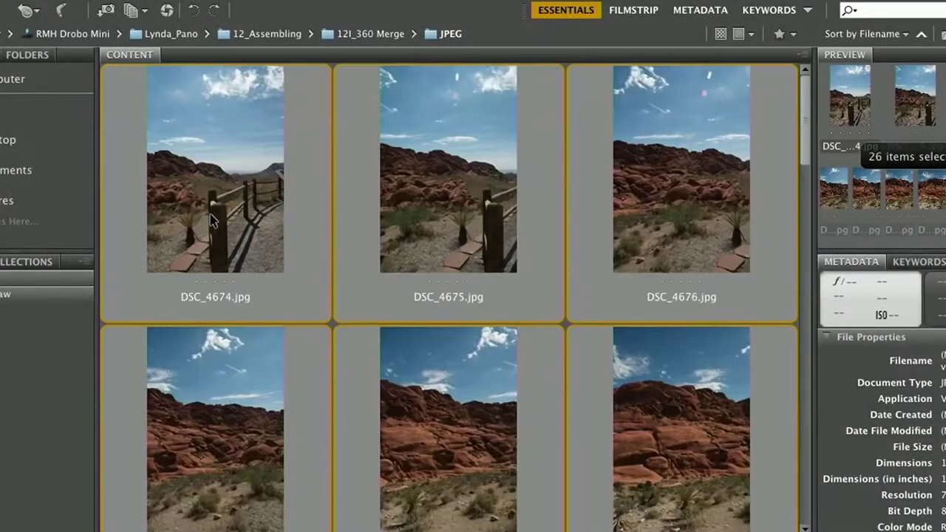
# Deselect DSC_4699 and DSC_4698 from the selected photos
pyautogui.scroll(-15, 210, 220)
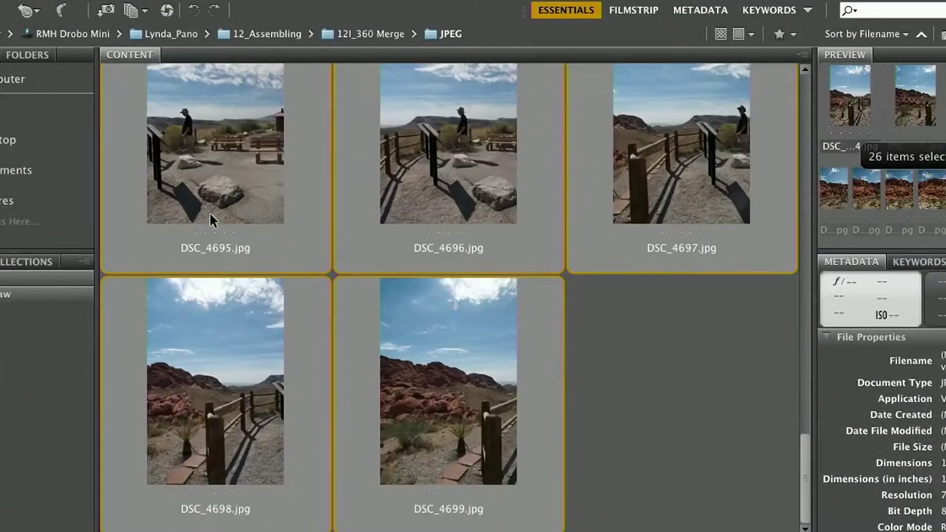
pyautogui.scroll(15, 494, 458)
pyautogui.scroll(-15, 494, 443)
pyautogui.keyDown('super'); pyautogui.click(492, 417); pyautogui.keyUp('super')
pyautogui.keyDown('super'); pyautogui.click(293, 414); pyautogui.keyUp('super')
pyautogui.scroll(15, 493, 308)
pyautogui.scroll(-15, 493, 308)
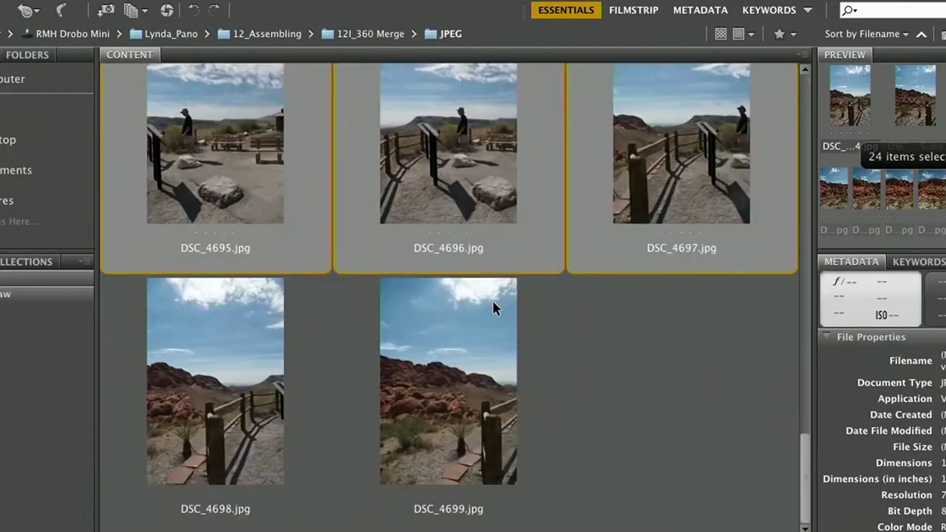
pyautogui.scroll(15, 493, 308)
pyautogui.scroll(-15, 493, 308)
# Send the remaining 24 photos to Photoshop's Photomerge panorama merge
pyautogui.click(325, 0)
pyautogui.moveTo(351, 124)
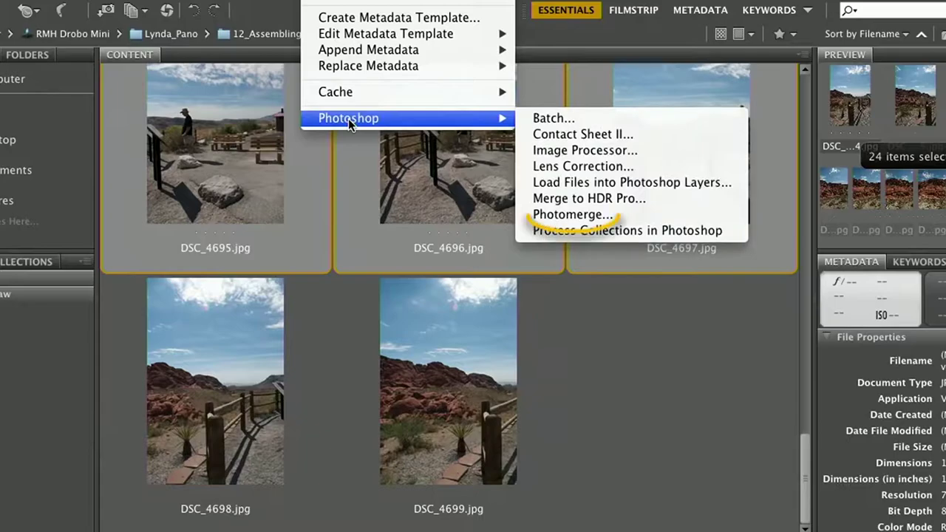
pyautogui.click(589, 212)
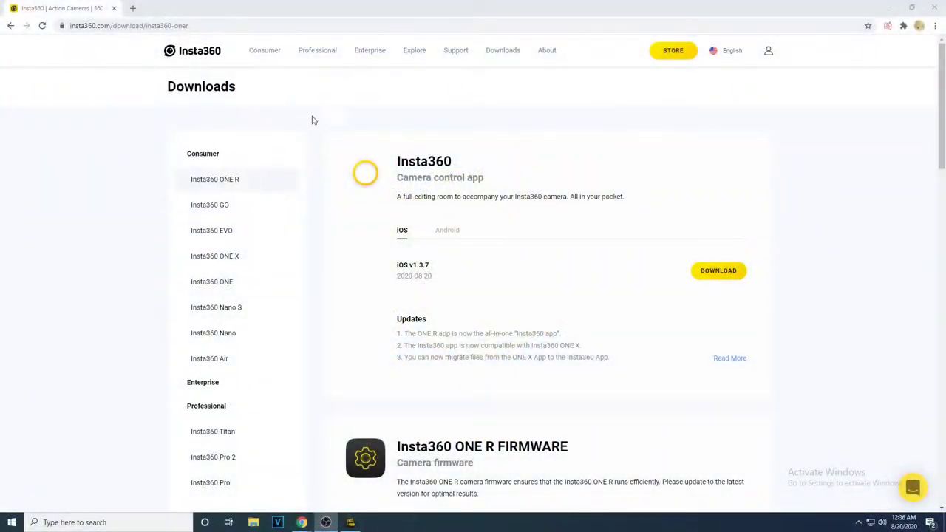
# Scroll the downloads page down to the Insta360 STUDIO 2020 section
pyautogui.scroll(-8, 627, 184)
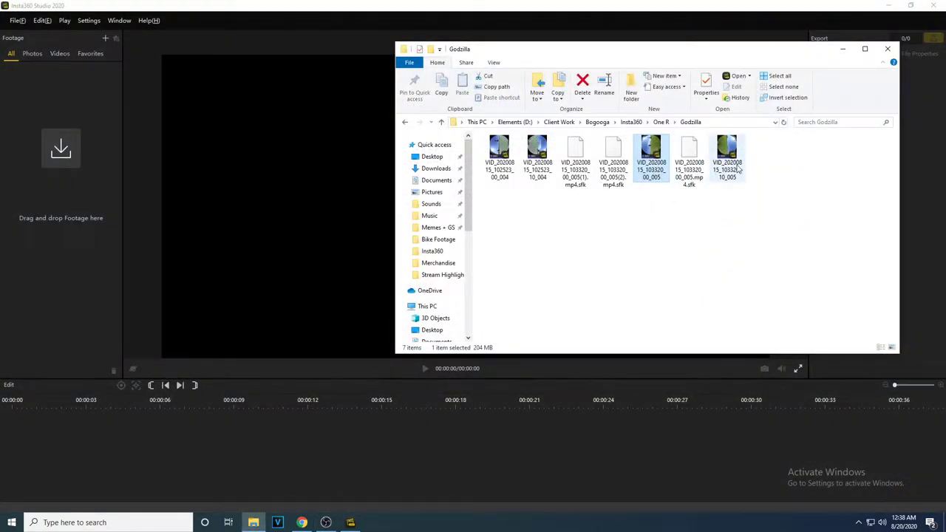
# Import the two VID_20200815_103320 files through the Footage panel's file browser
pyautogui.keyDown('ctrl'); pyautogui.click(731, 166); pyautogui.keyUp('ctrl')
pyautogui.moveTo(651, 166); pyautogui.dragTo(61, 191)
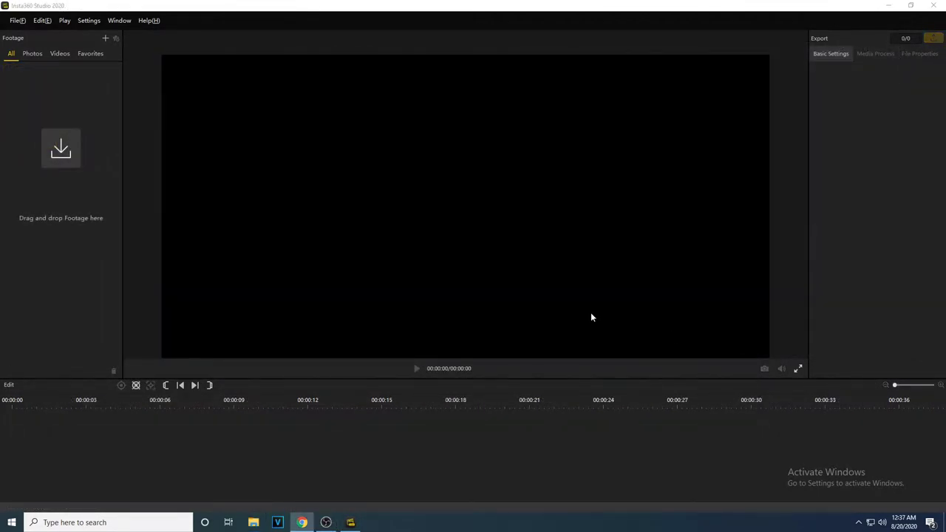
pyautogui.click(59, 155)
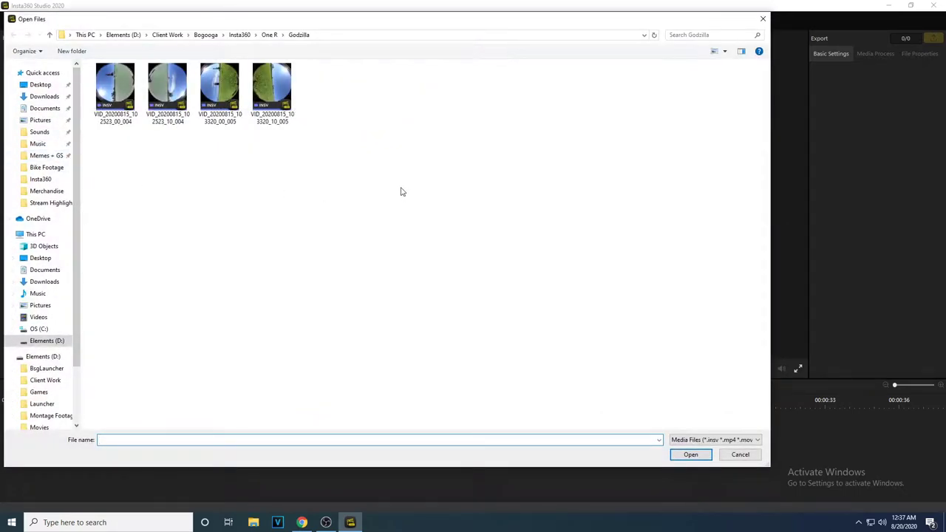
pyautogui.moveTo(362, 179); pyautogui.dragTo(249, 170)
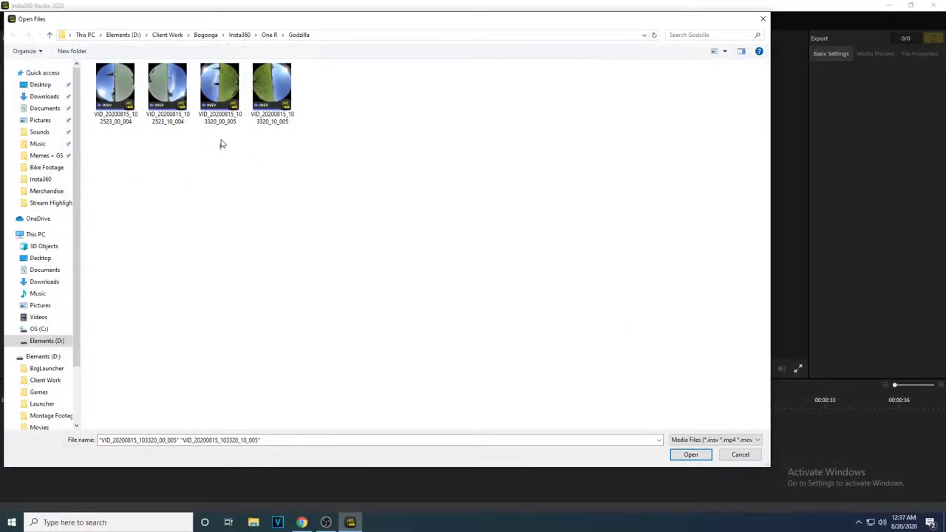
pyautogui.moveTo(220, 144); pyautogui.dragTo(292, 66)
pyautogui.click(687, 455)
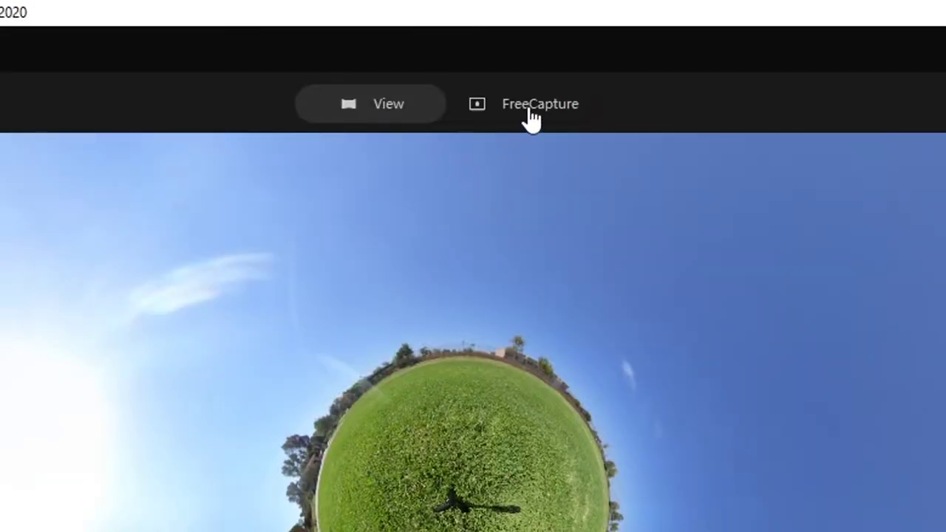
# Switch to FreeCapture at Ratio 16:9 and zoom the timeline out to the full clip
pyautogui.click(530, 118)
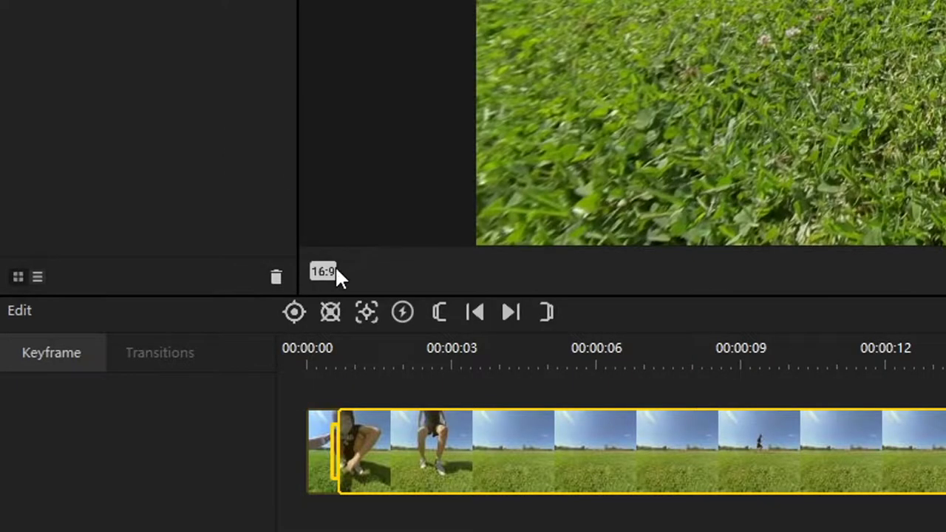
pyautogui.click(132, 369)
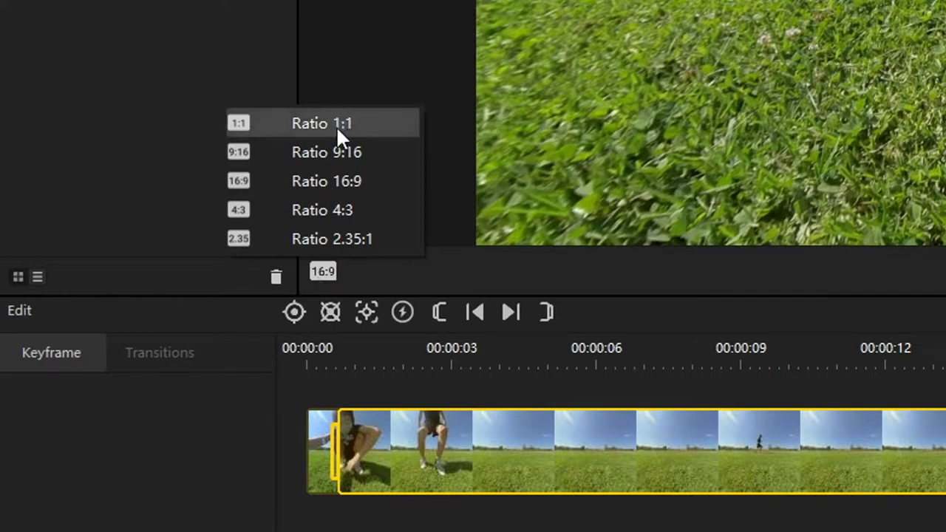
pyautogui.click(344, 185)
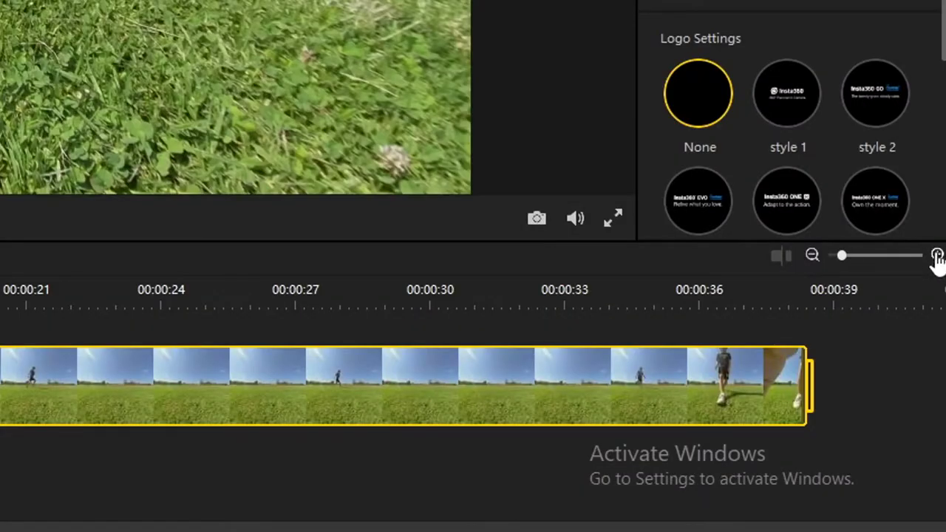
pyautogui.click(940, 385)
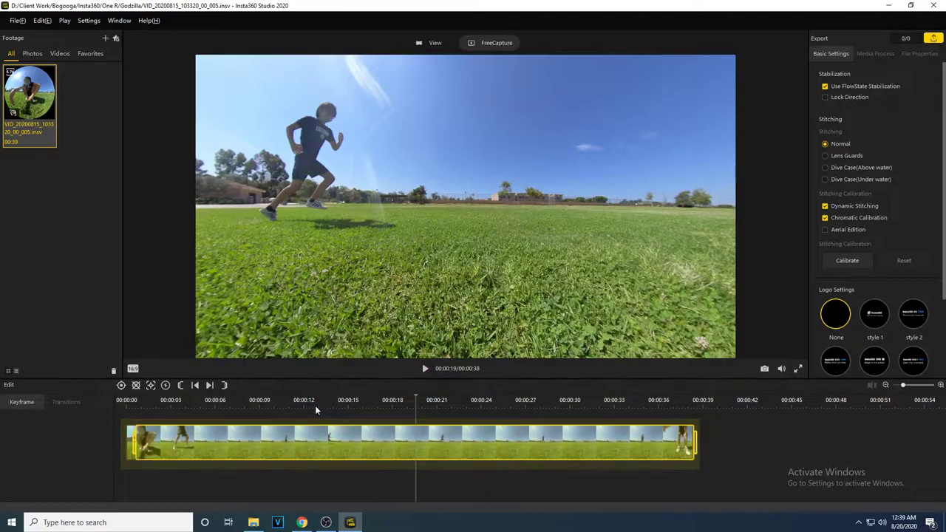
# Trim the clip start to about 00:00:08 and its end to about 00:00:35
pyautogui.scroll(1, 284, 414)
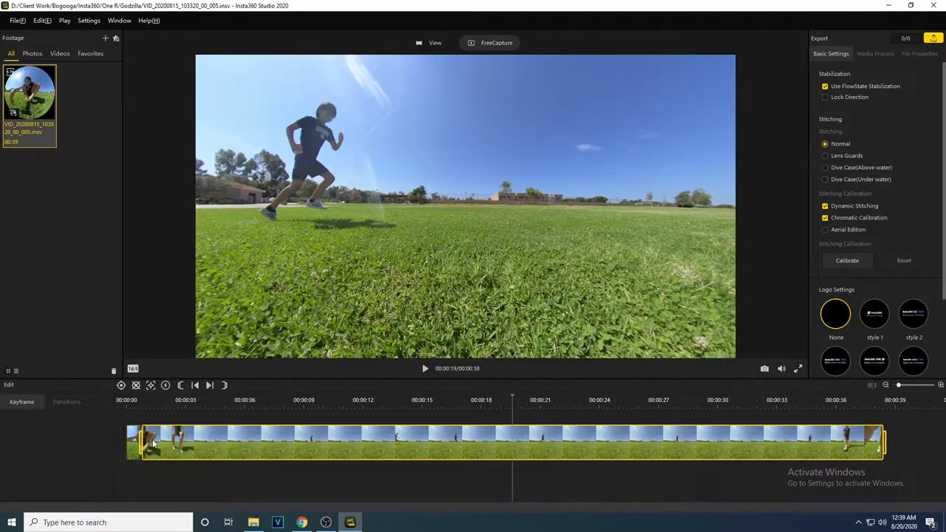
pyautogui.moveTo(153, 442); pyautogui.dragTo(292, 442)
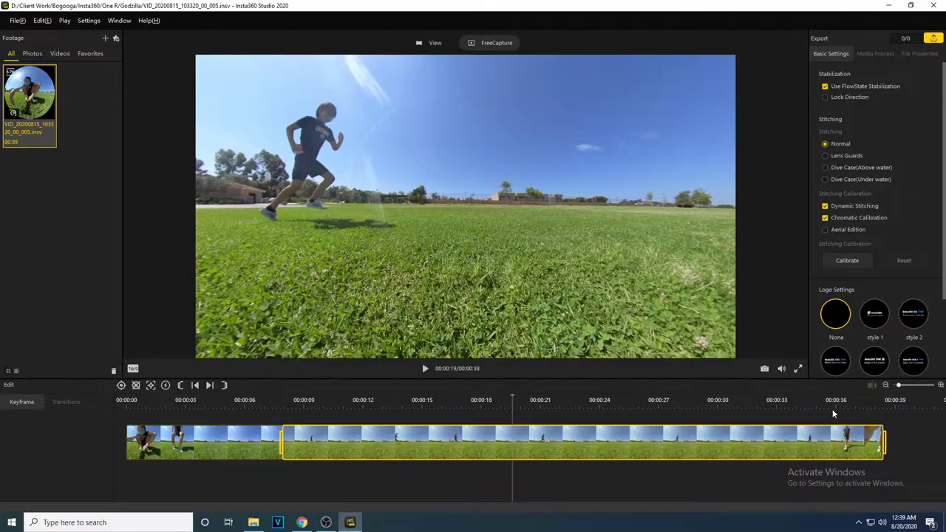
pyautogui.moveTo(882, 442); pyautogui.dragTo(817, 440)
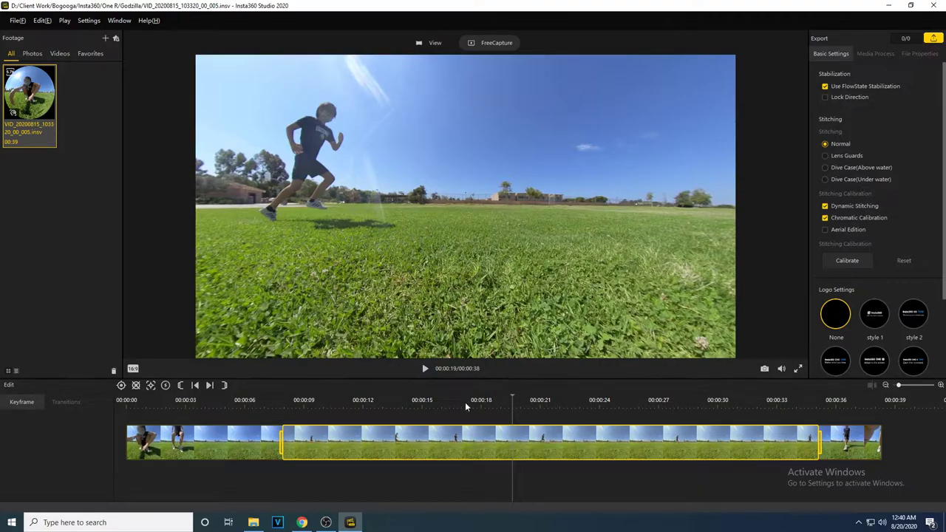
# Save the project, then add a keyframe at the trim start, 7.916 s with FOV 75
pyautogui.hotkey('ctrl', 's')
pyautogui.click(297, 405)
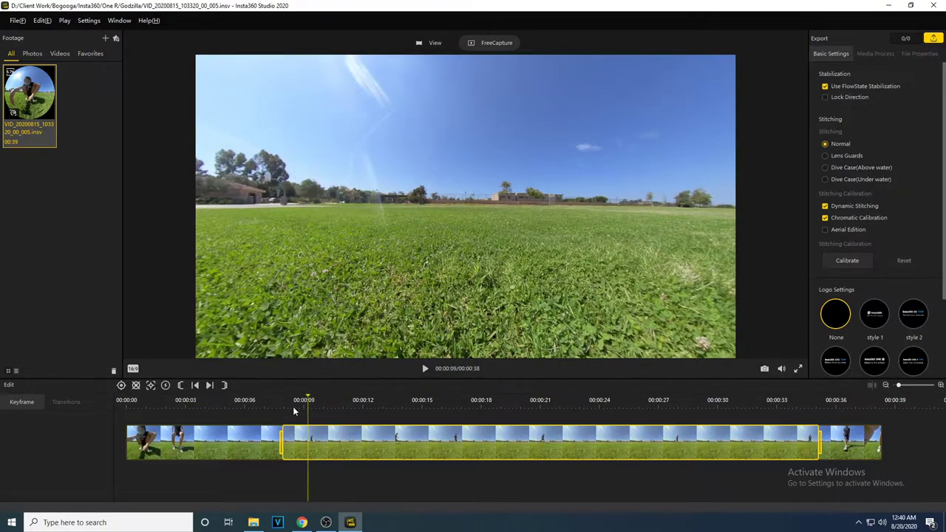
pyautogui.moveTo(292, 406); pyautogui.dragTo(449, 405)
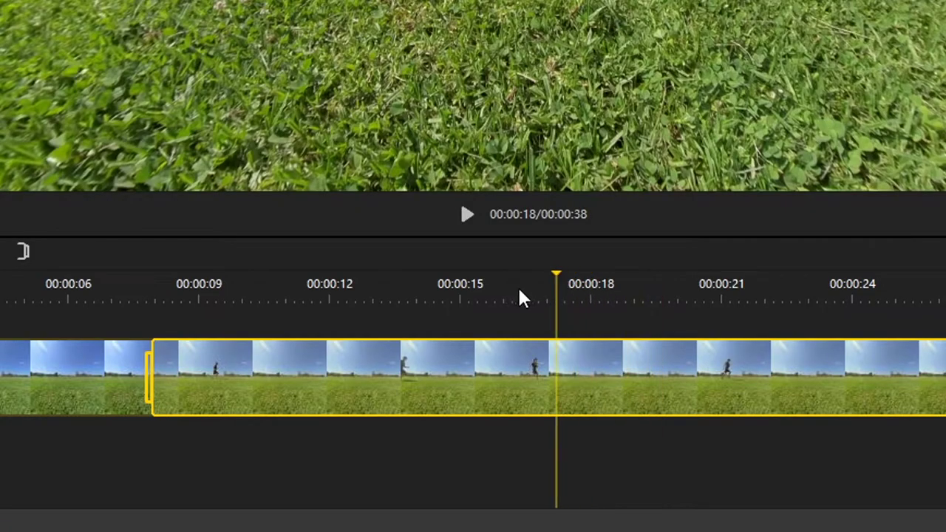
pyautogui.moveTo(519, 292); pyautogui.dragTo(140, 304)
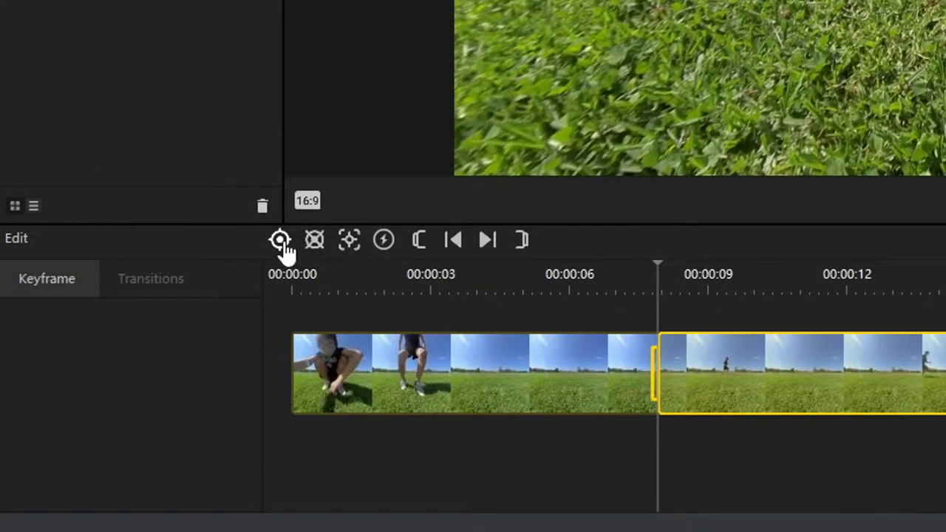
pyautogui.click(281, 240)
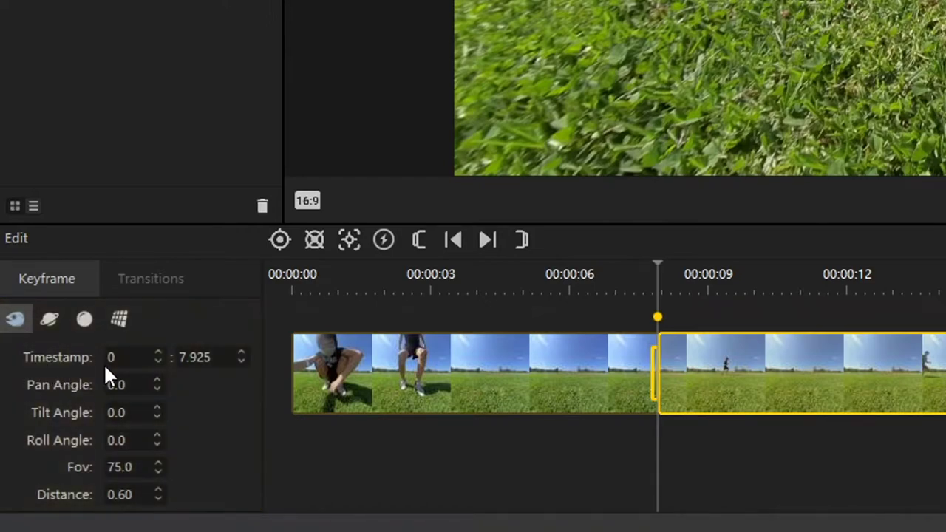
pyautogui.scroll(7, 241, 355)
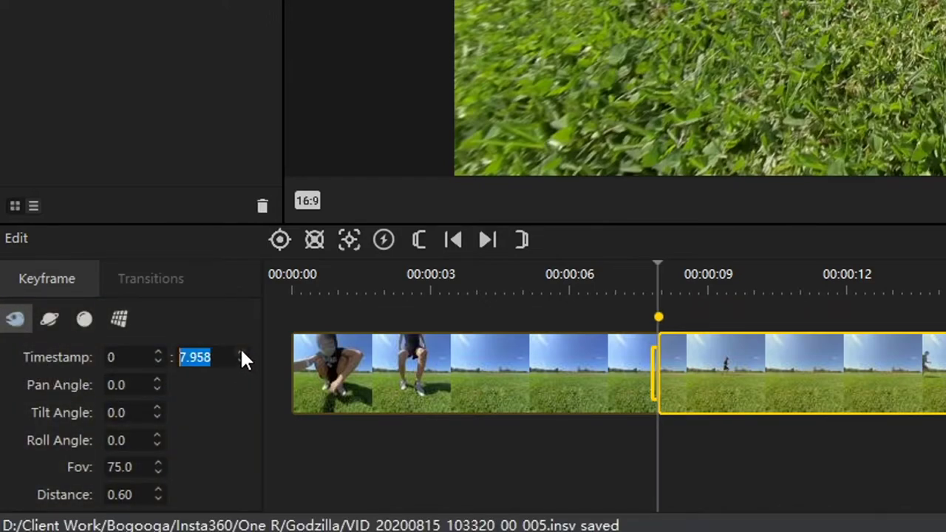
pyautogui.scroll(-9, 238, 360)
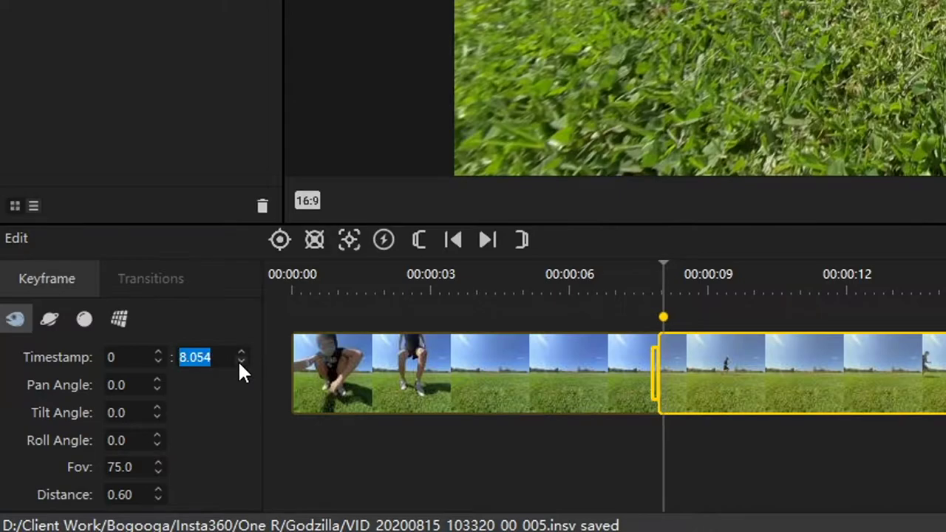
pyautogui.scroll(1, 241, 354)
pyautogui.scroll(1, 244, 359)
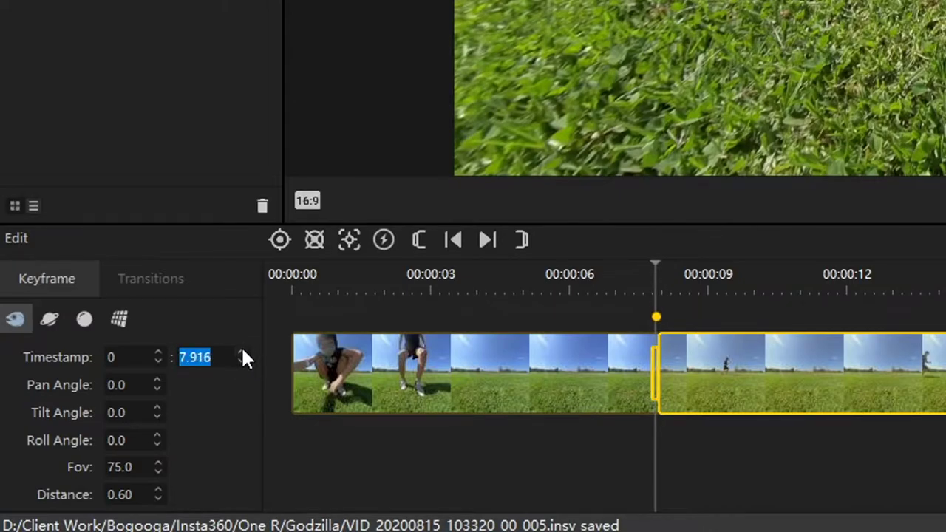
pyautogui.click(156, 384)
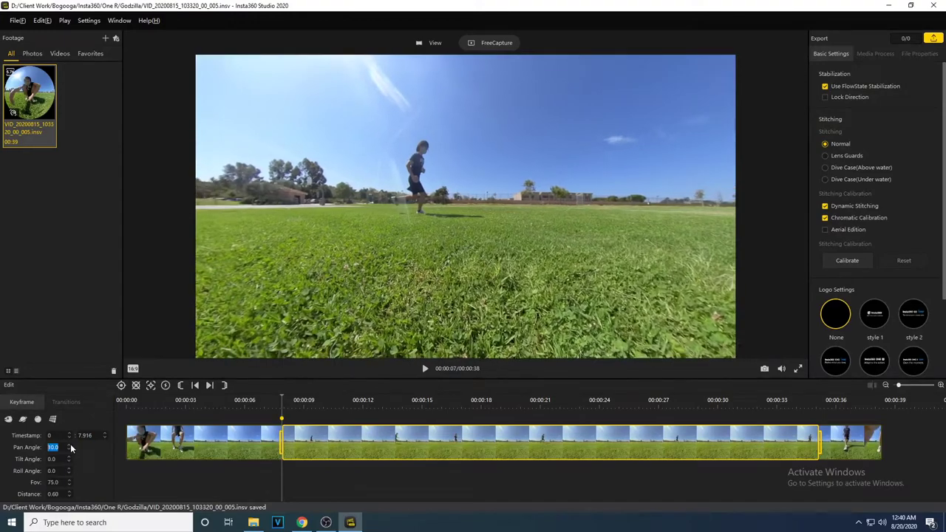
pyautogui.scroll(-7, 69, 449)
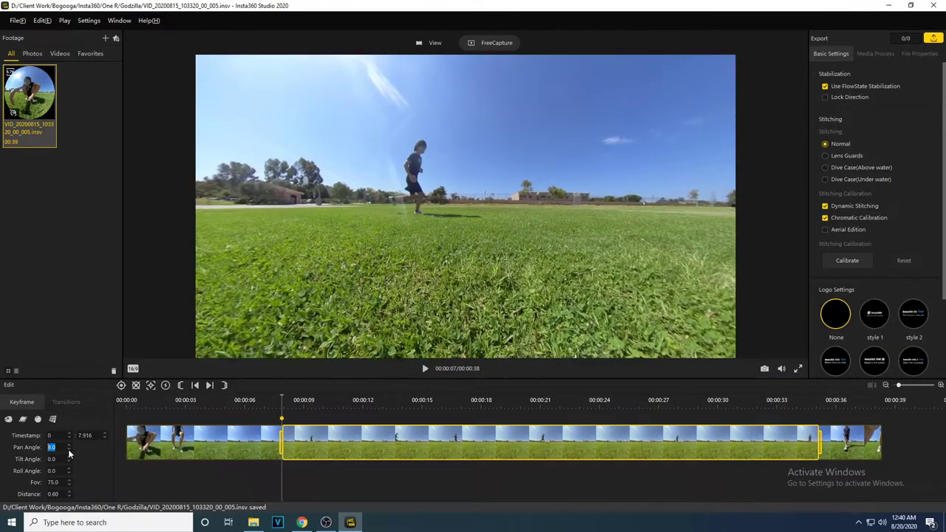
pyautogui.scroll(10, 68, 451)
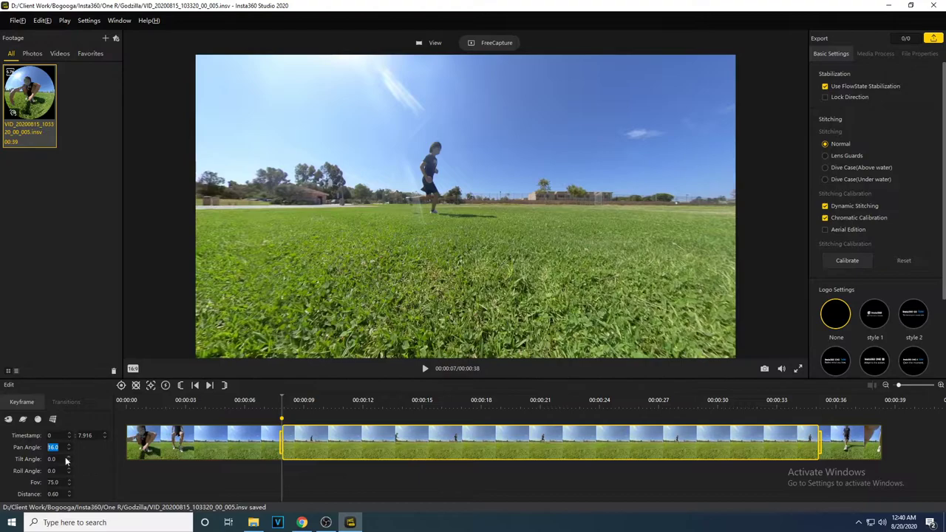
pyautogui.click(66, 458)
pyautogui.scroll(5, 70, 455)
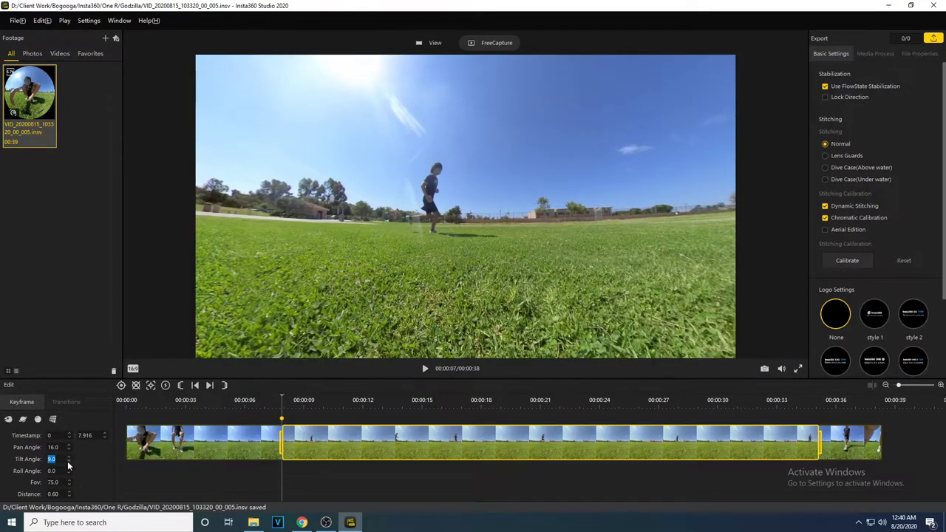
pyautogui.scroll(-5, 68, 464)
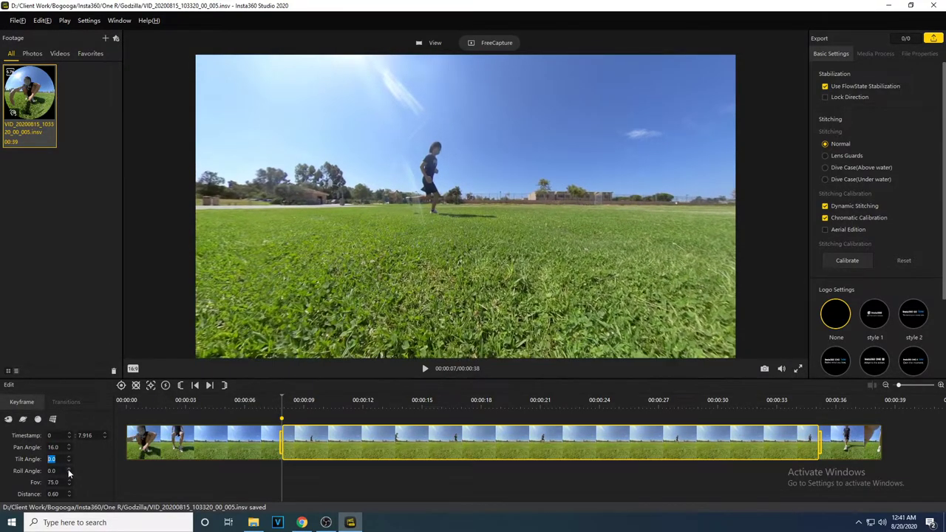
pyautogui.click(68, 471)
pyautogui.scroll(-3, 71, 473)
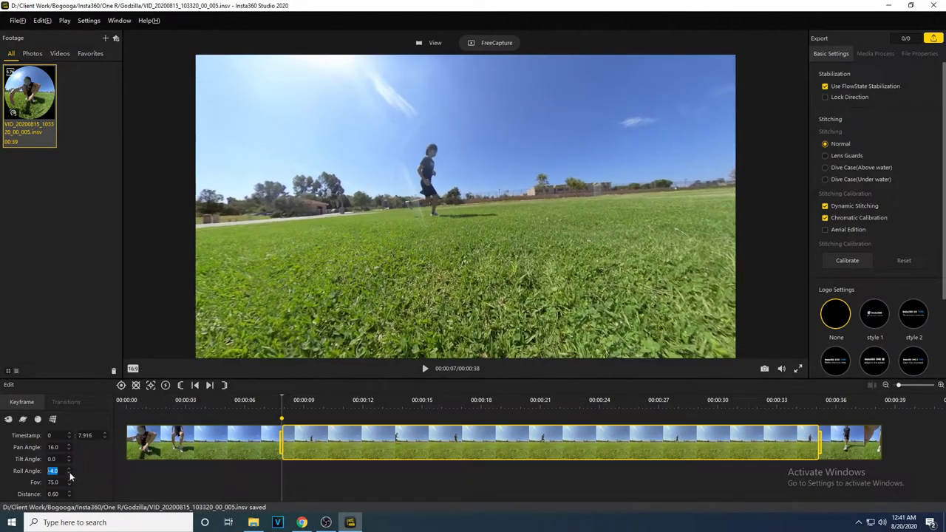
pyautogui.scroll(4, 69, 470)
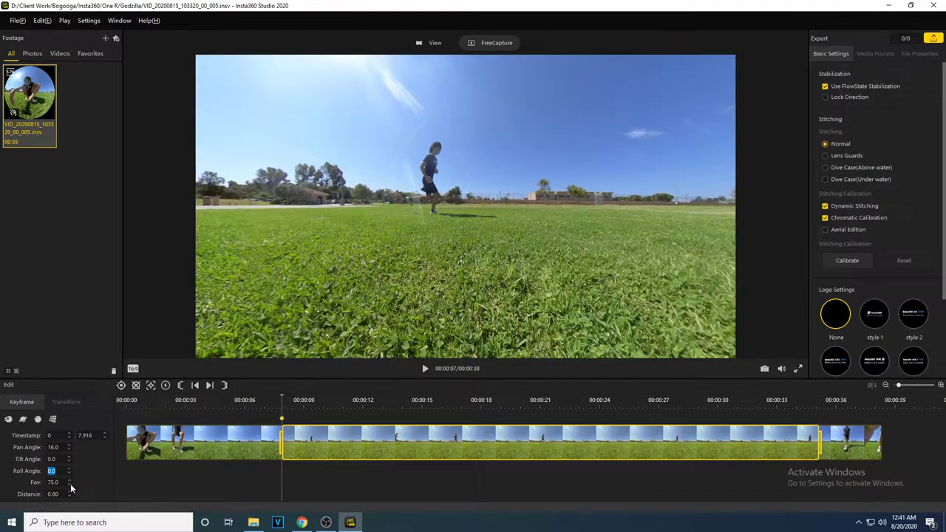
pyautogui.click(70, 481)
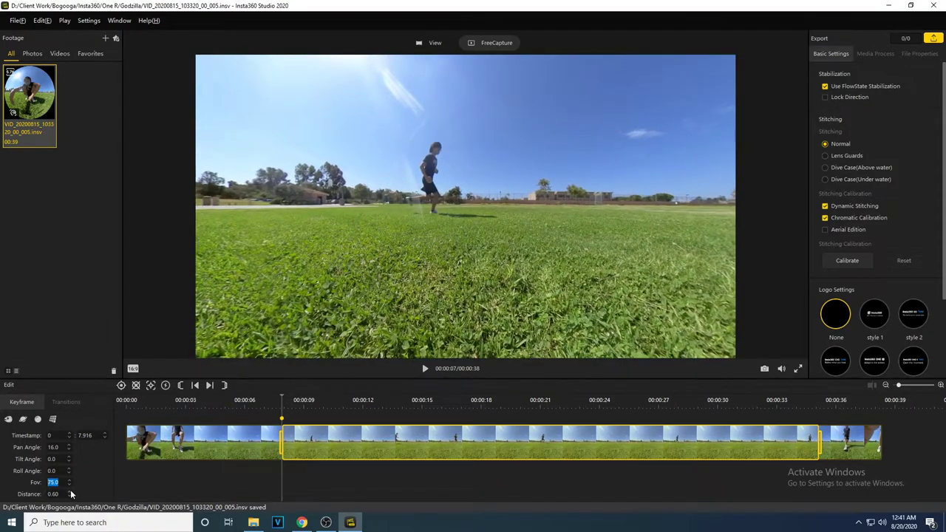
pyautogui.click(71, 493)
pyautogui.scroll(7, 70, 495)
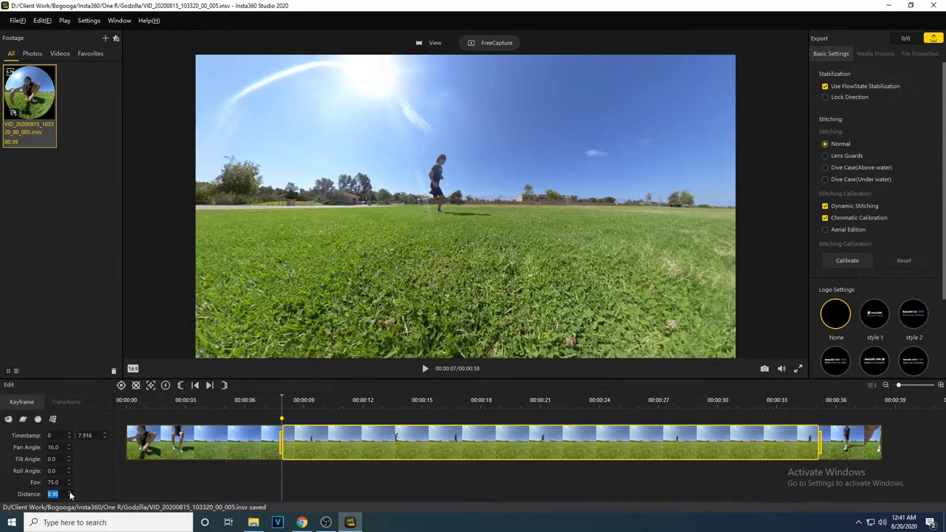
pyautogui.scroll(7, 70, 495)
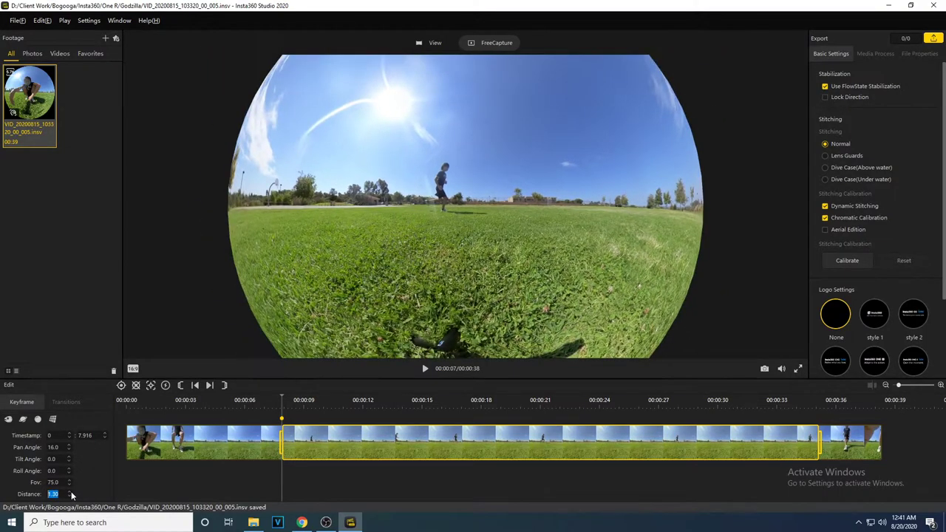
pyautogui.scroll(-9, 70, 498)
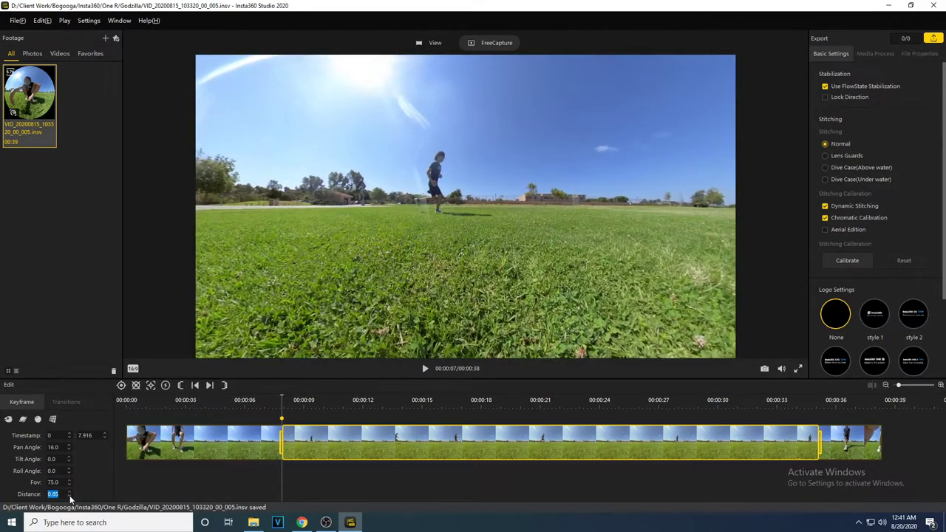
pyautogui.scroll(-5, 70, 498)
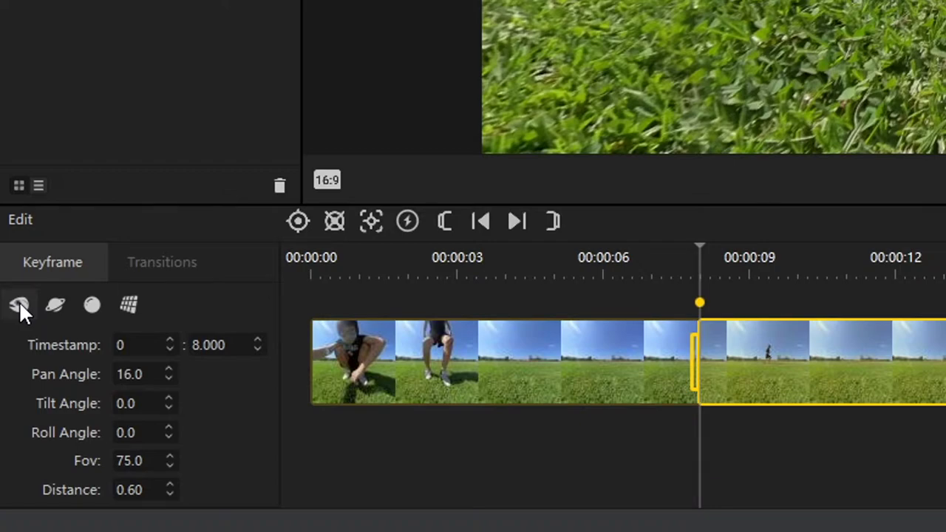
# Try each view preset, then re-aim the wide 90° view at the runner (pan 50.5, tilt 11.3)
pyautogui.click(19, 304)
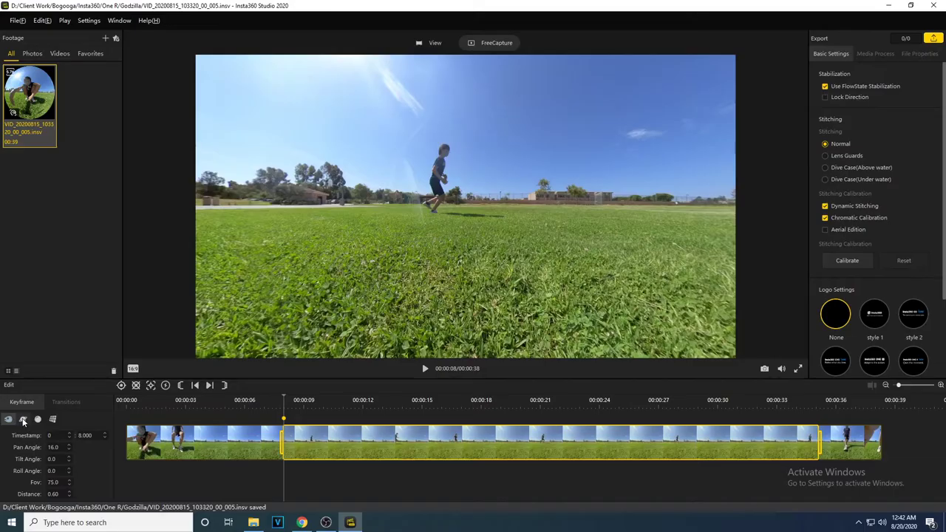
pyautogui.click(55, 304)
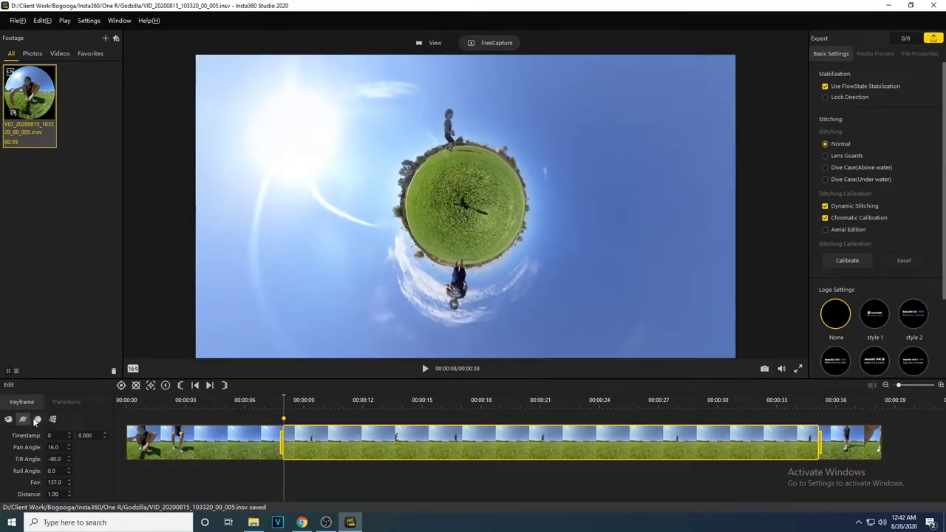
pyautogui.click(38, 420)
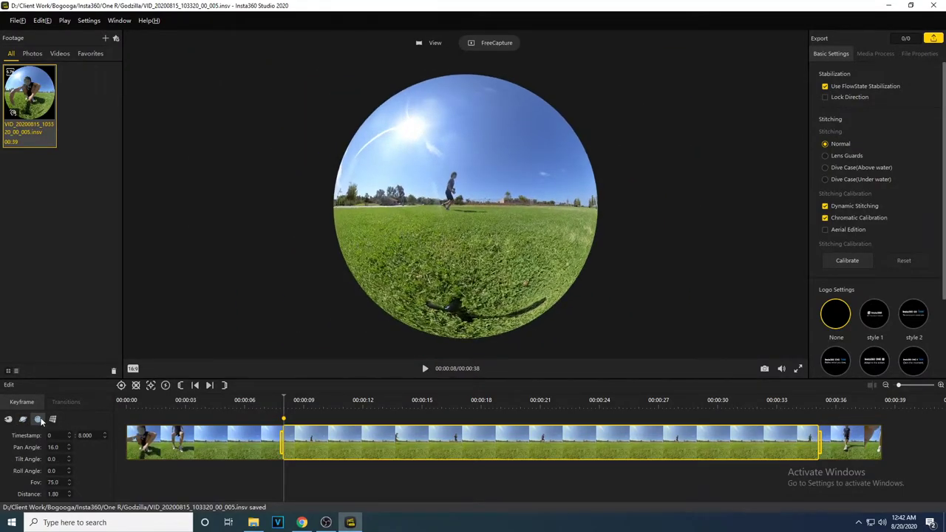
pyautogui.click(53, 420)
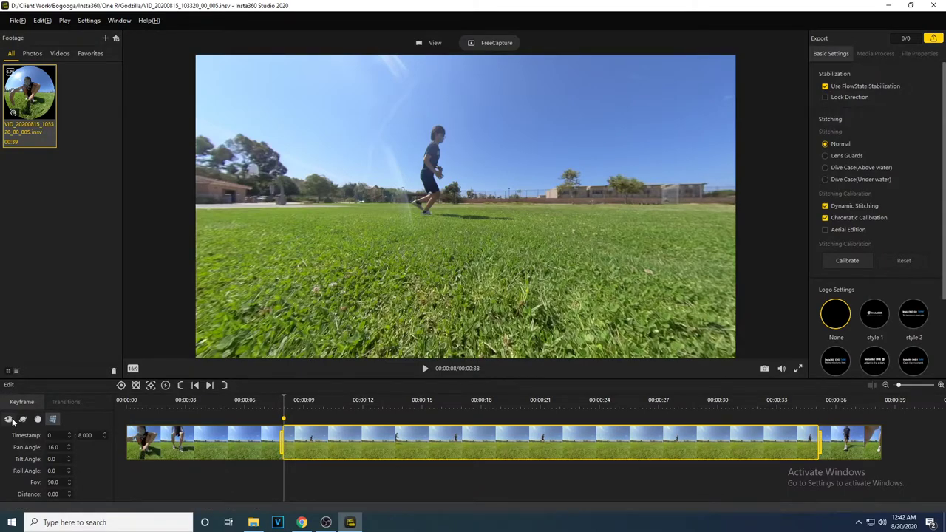
pyautogui.moveTo(430, 255); pyautogui.dragTo(599, 245)
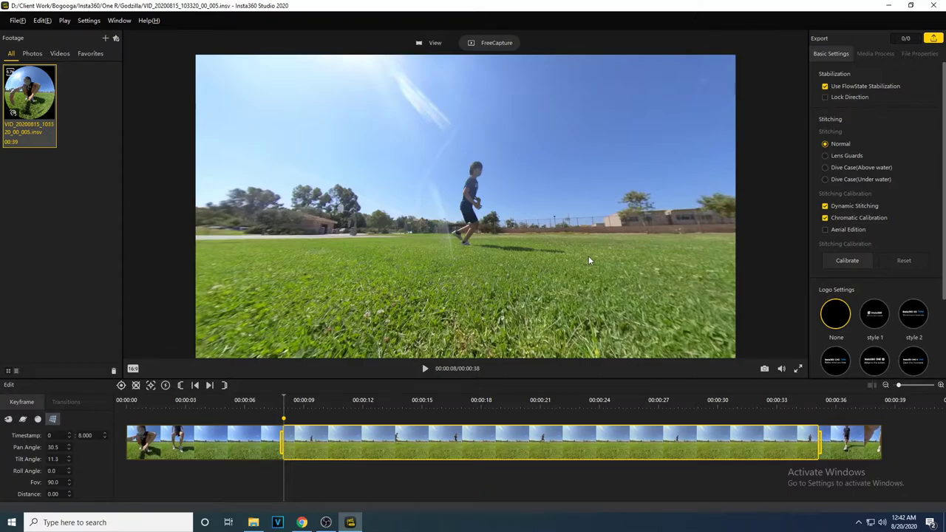
# Make the 8 s keyframe a tiny planet with pan -85 and FOV 150
pyautogui.click(22, 420)
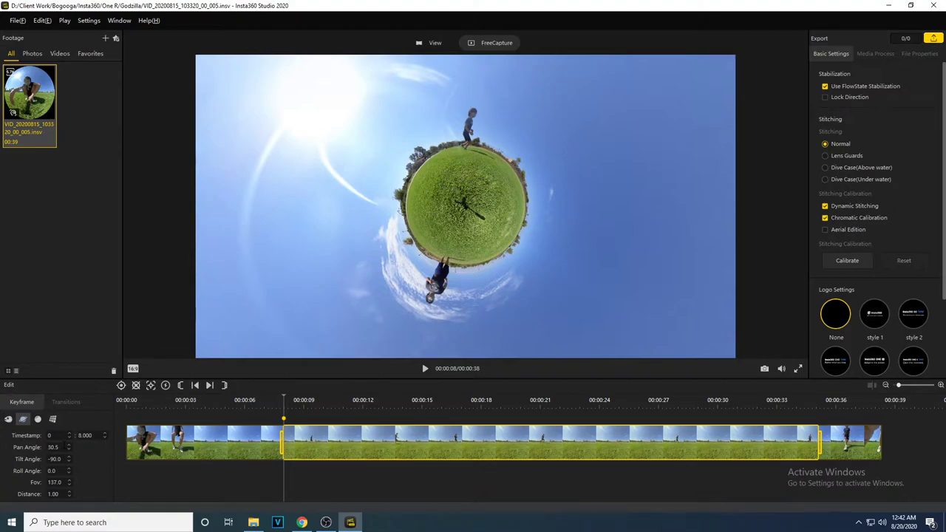
pyautogui.click(53, 447)
pyautogui.write('-85')
pyautogui.press('Return')
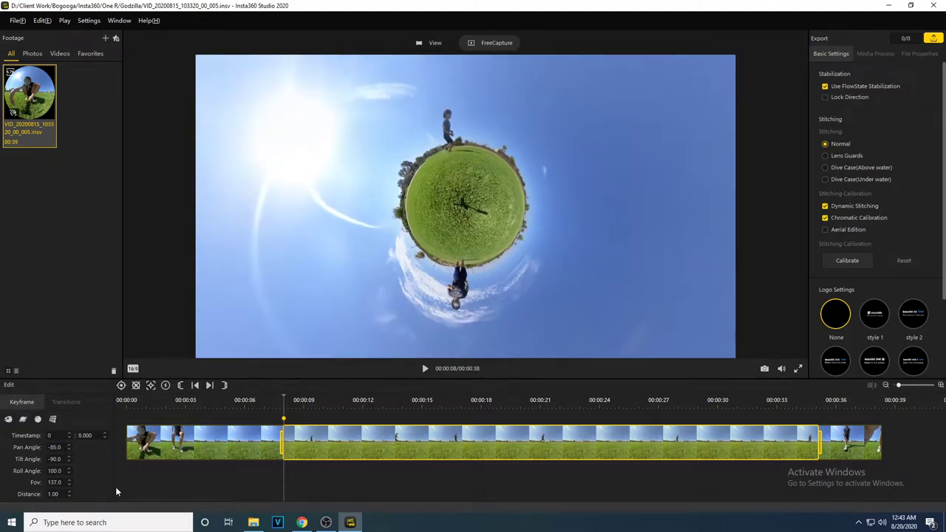
pyautogui.moveTo(62, 481); pyautogui.dragTo(48, 481)
pyautogui.write('150')
pyautogui.press('Return')
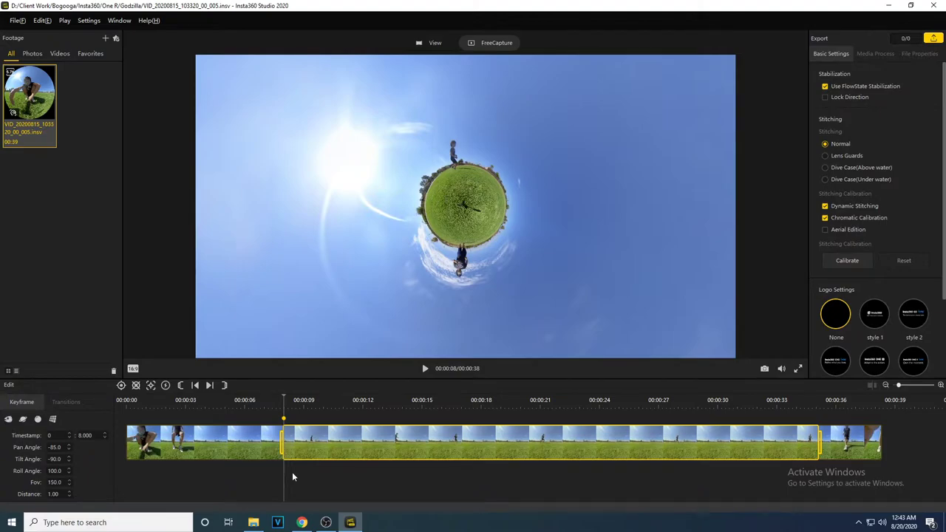
pyautogui.click(382, 407)
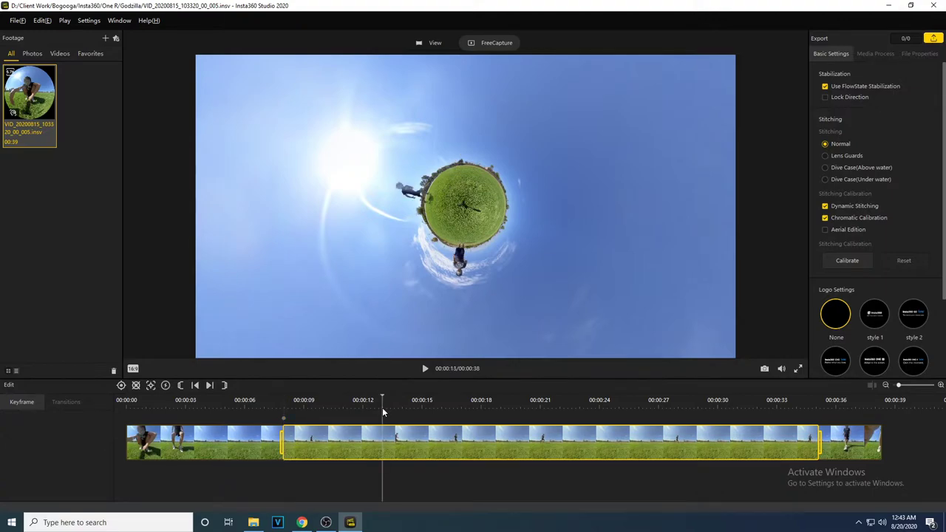
# Add a 13 s keyframe set to pan -25, FOV 135 and distance 0.90
pyautogui.click(121, 385)
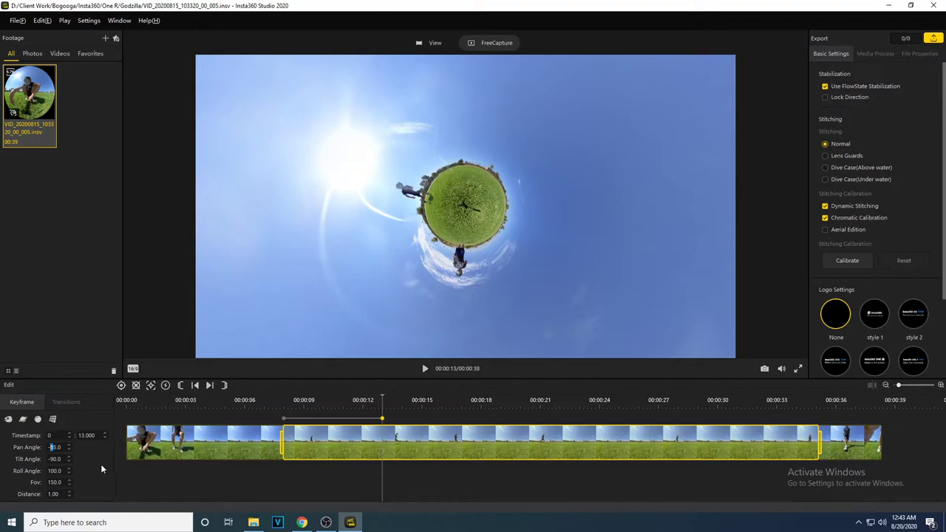
pyautogui.write('2')
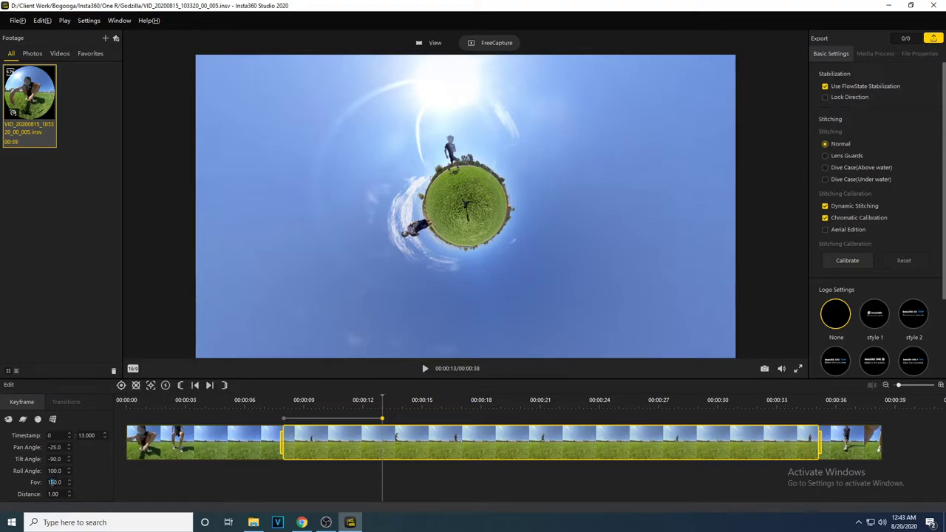
pyautogui.moveTo(54, 481); pyautogui.dragTo(59, 481)
pyautogui.press('Return')
pyautogui.hotkey('shift', 'Left')
pyautogui.hotkey('shift', 'Left')
pyautogui.hotkey('shift', 'Left')
pyautogui.write('135')
pyautogui.press('Return')
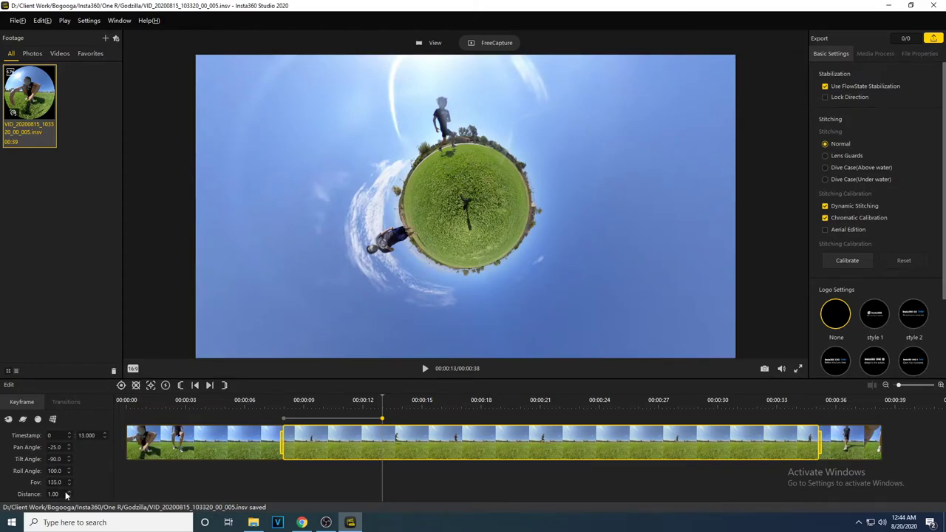
pyautogui.click(70, 497)
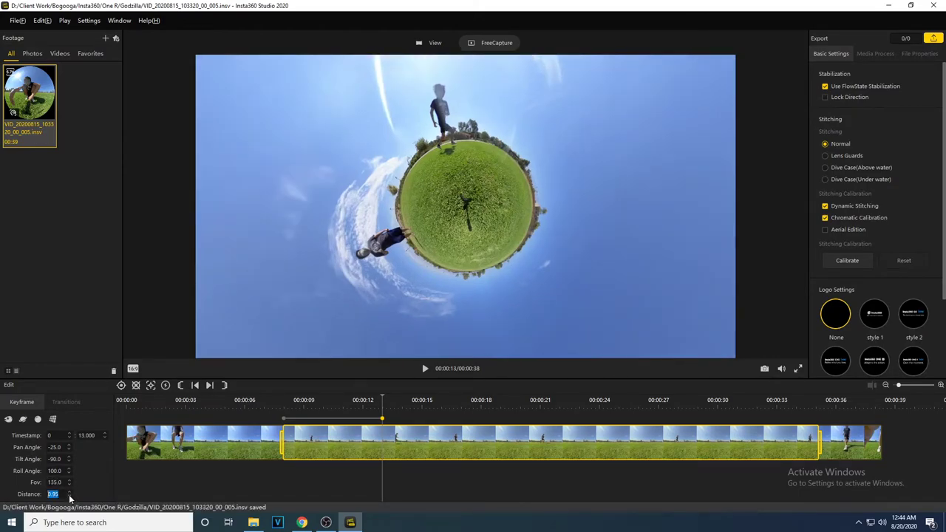
pyautogui.click(70, 496)
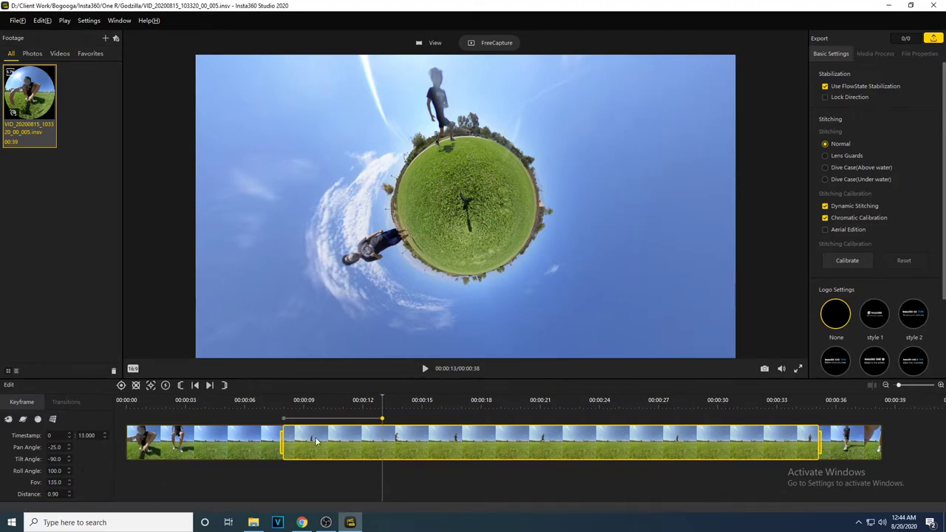
# Add a keyframe just after 13 s, reset it to the flat view, and enter pan 350
pyautogui.click(401, 441)
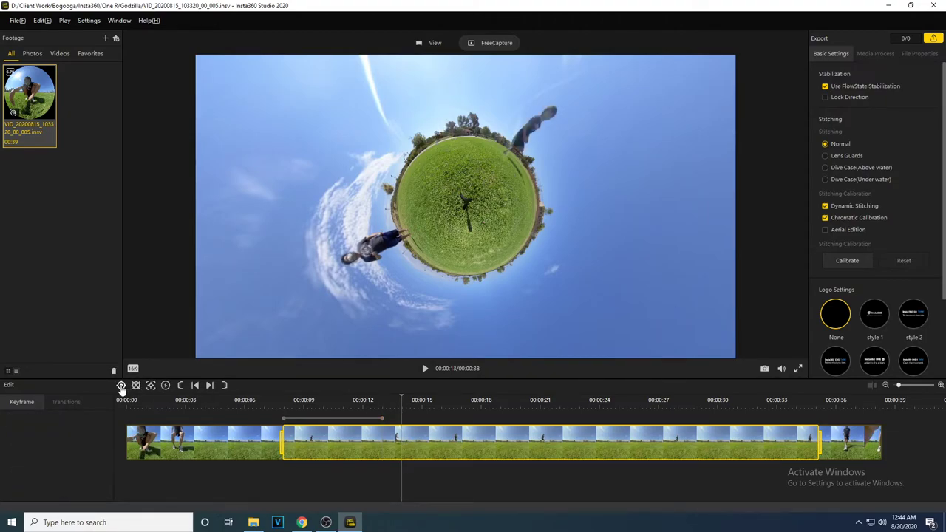
pyautogui.click(121, 385)
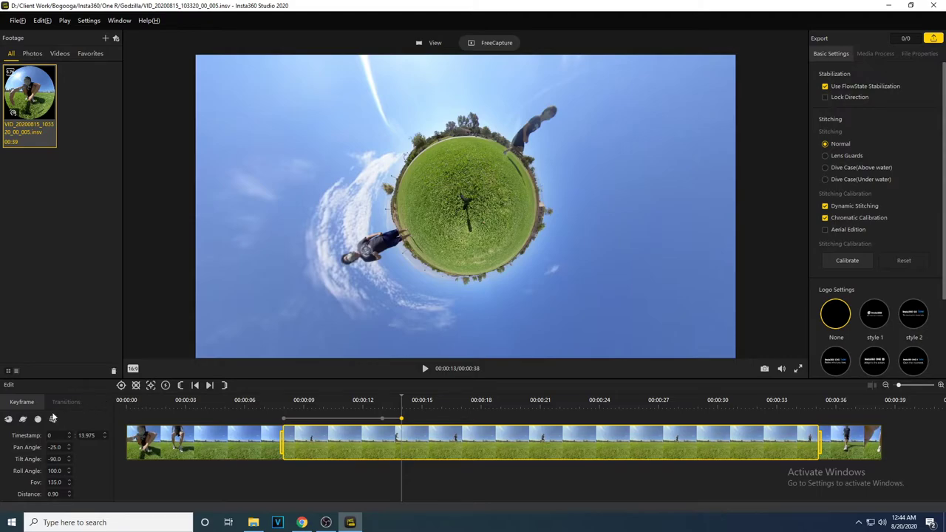
pyautogui.click(8, 419)
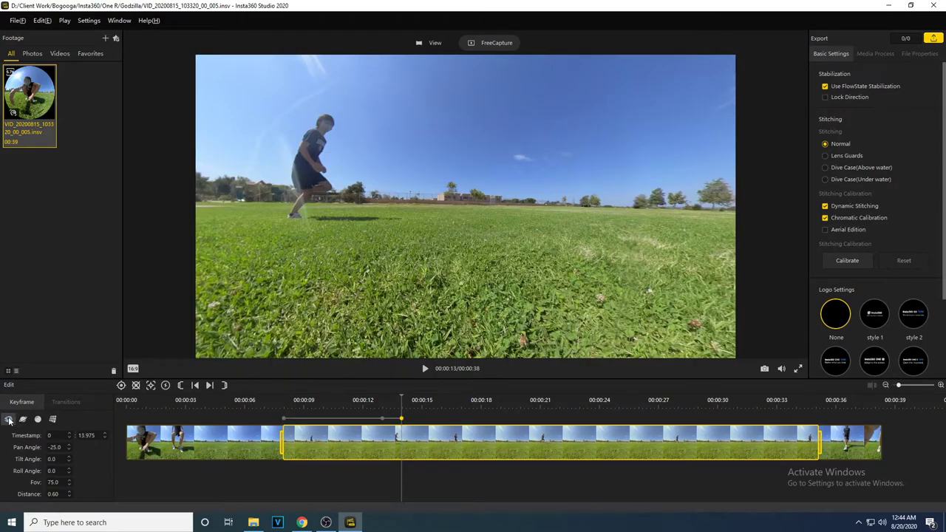
pyautogui.doubleClick(54, 447)
pyautogui.write('350')
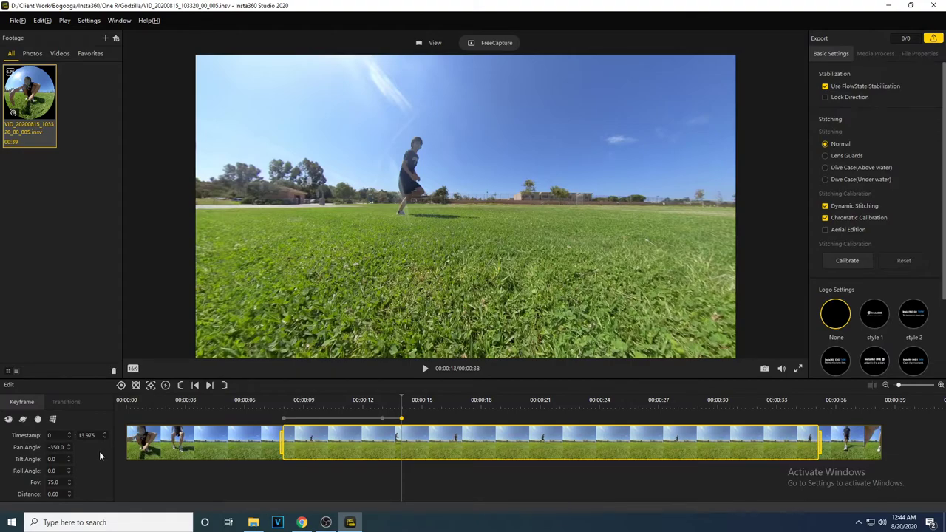
# Add a keyframe at 20 s and set its pan angle to -705
pyautogui.click(521, 405)
pyautogui.click(121, 385)
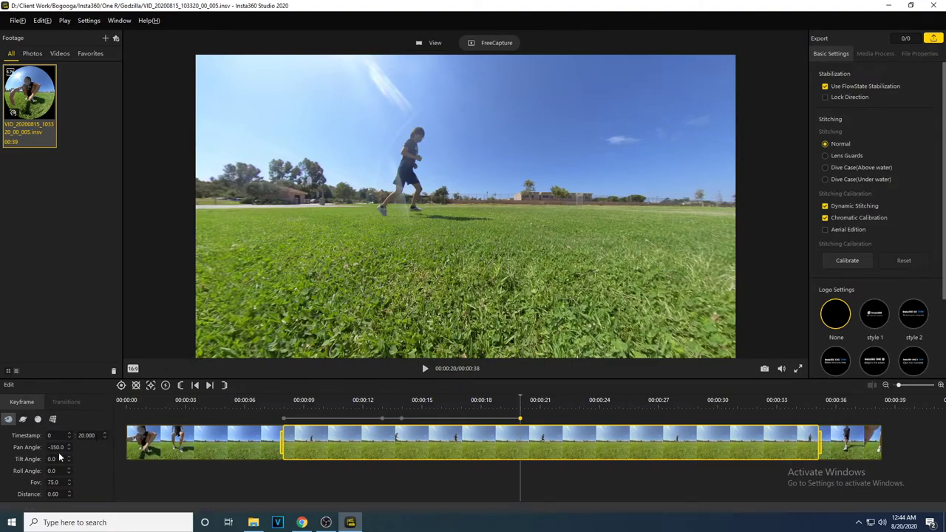
pyautogui.moveTo(53, 447); pyautogui.dragTo(61, 447)
pyautogui.write('-705')
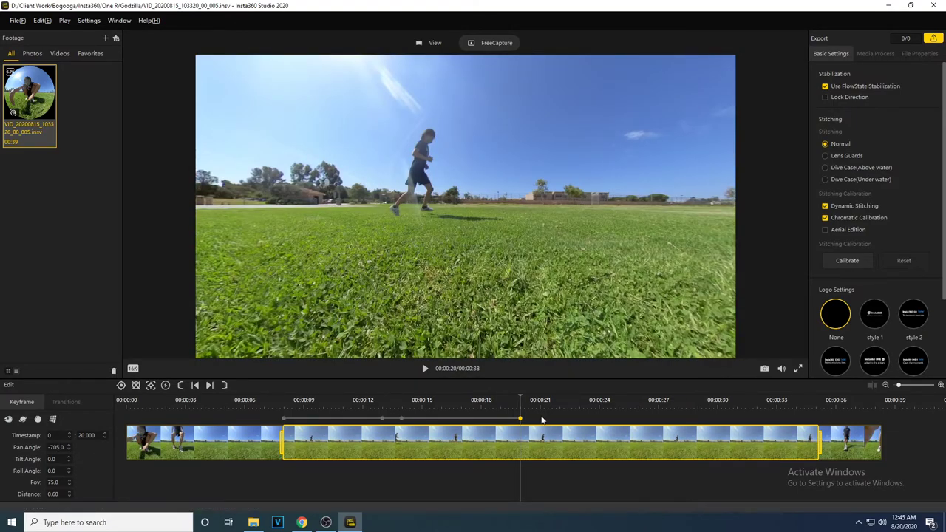
# Add a 21-second keyframe in Tiny Planet view with pan -745 and FOV 135
pyautogui.click(541, 419)
pyautogui.click(121, 385)
pyautogui.click(83, 435)
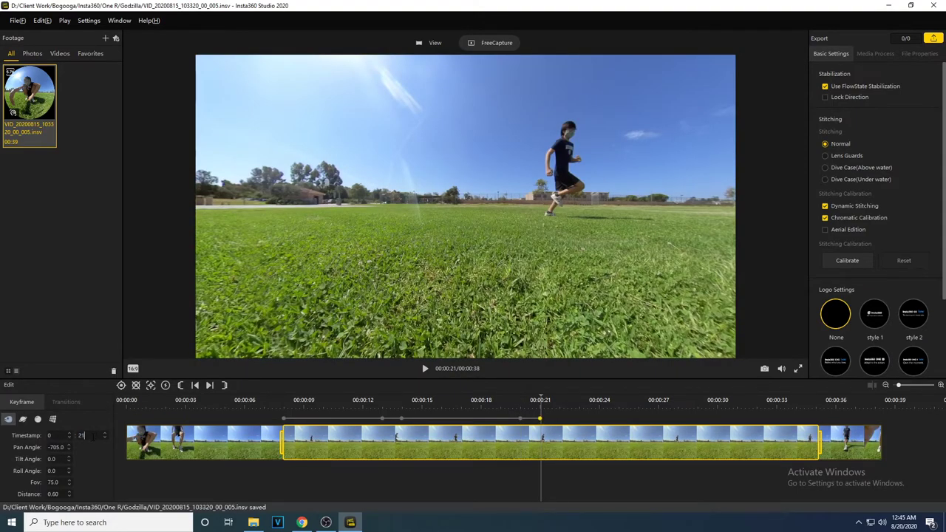
pyautogui.press('Return')
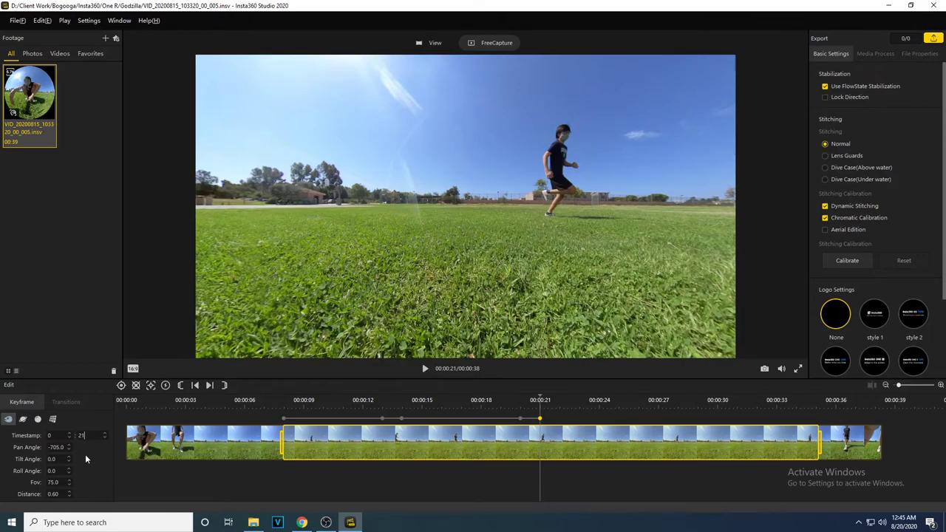
pyautogui.click(23, 419)
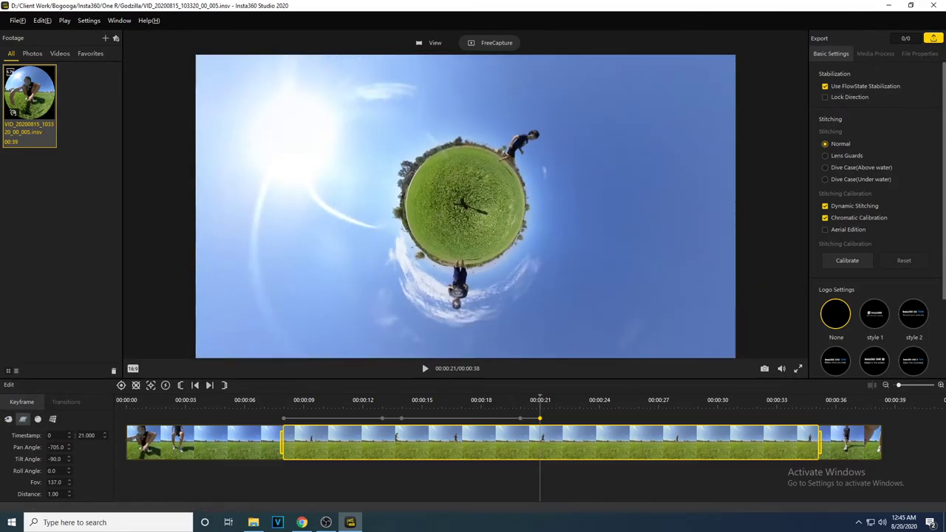
pyautogui.moveTo(36, 461); pyautogui.dragTo(86, 467)
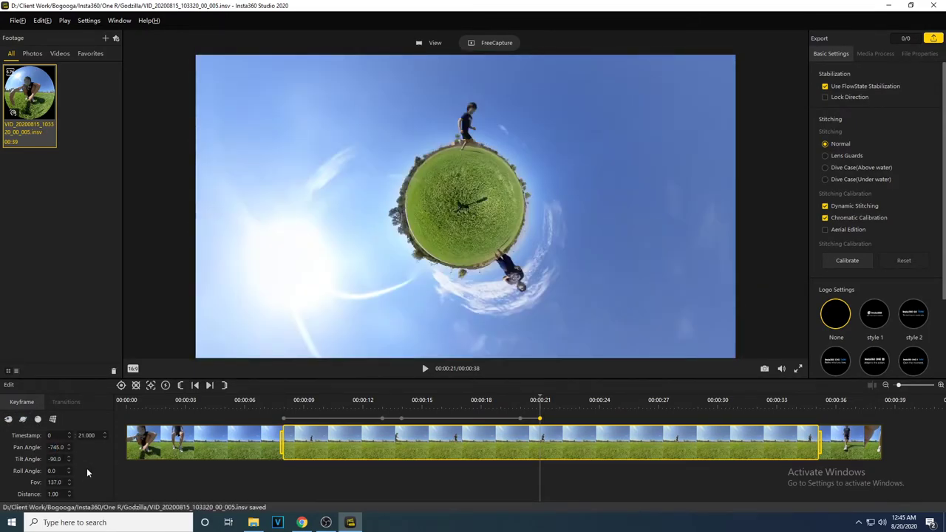
pyautogui.click(284, 418)
pyautogui.click(539, 419)
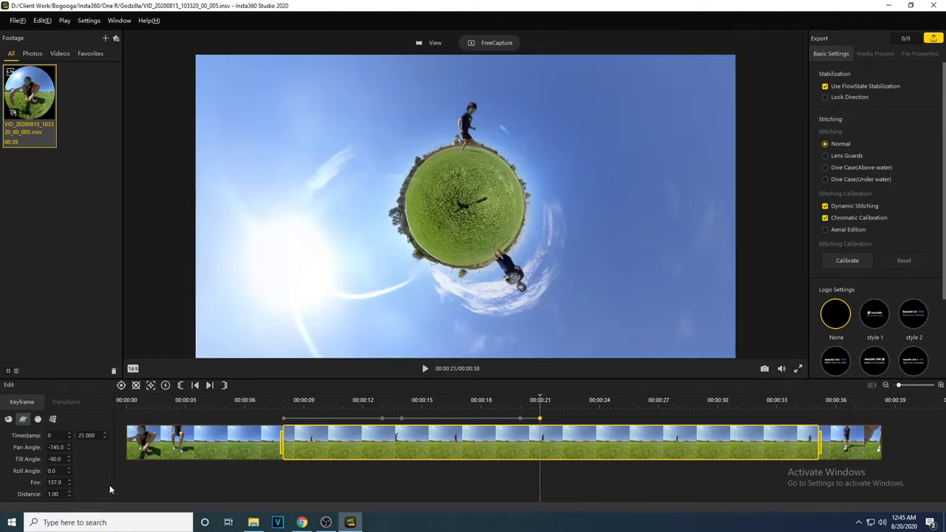
pyautogui.click(69, 485)
pyautogui.click(69, 484)
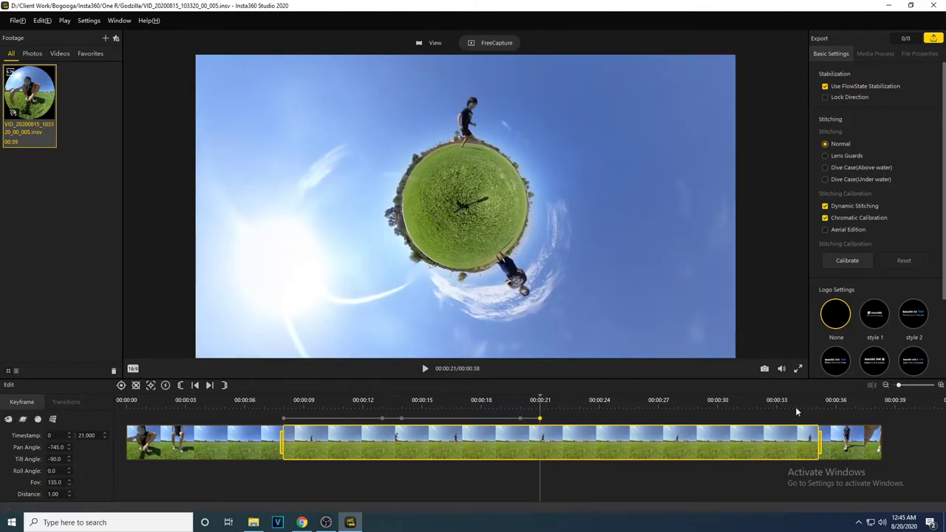
# Add a keyframe at 34 seconds with the pan angle set to -143
pyautogui.click(796, 410)
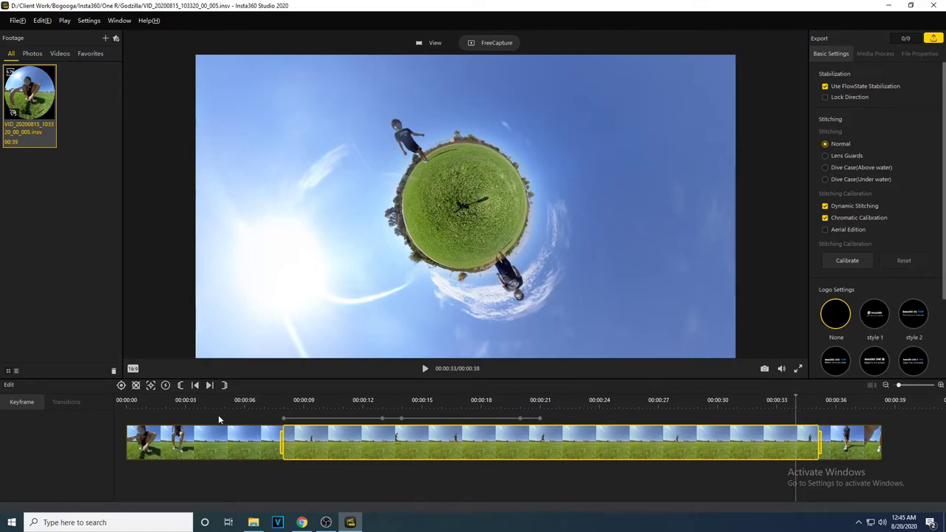
pyautogui.click(121, 385)
pyautogui.moveTo(94, 435); pyautogui.dragTo(53, 447)
pyautogui.write('34')
pyautogui.press('Return')
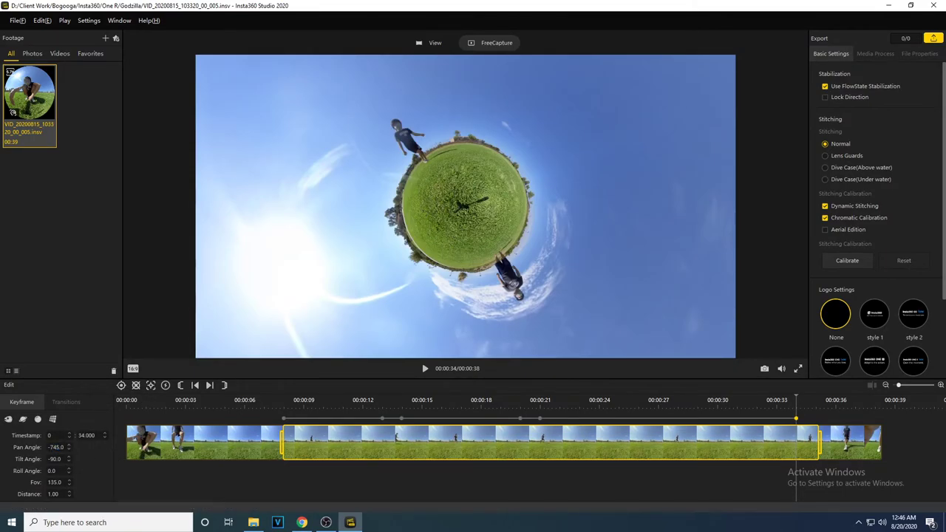
pyautogui.write('4')
pyautogui.press('Return')
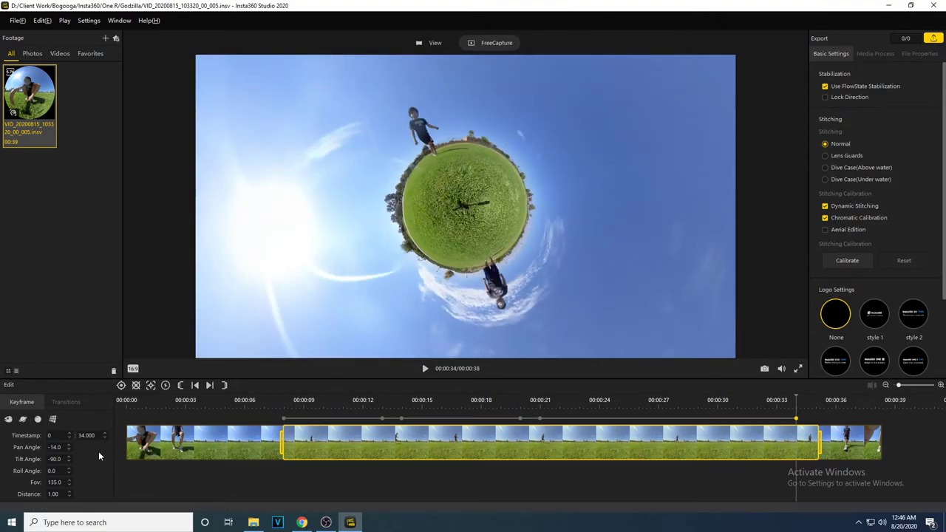
pyautogui.write('3')
pyautogui.press('Return')
pyautogui.moveTo(272, 403); pyautogui.dragTo(283, 403)
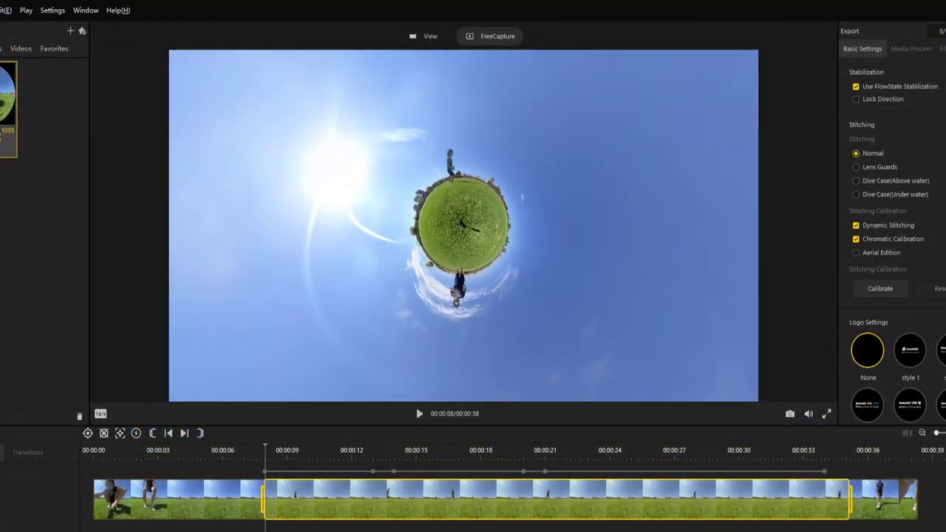
pyautogui.click(419, 413)
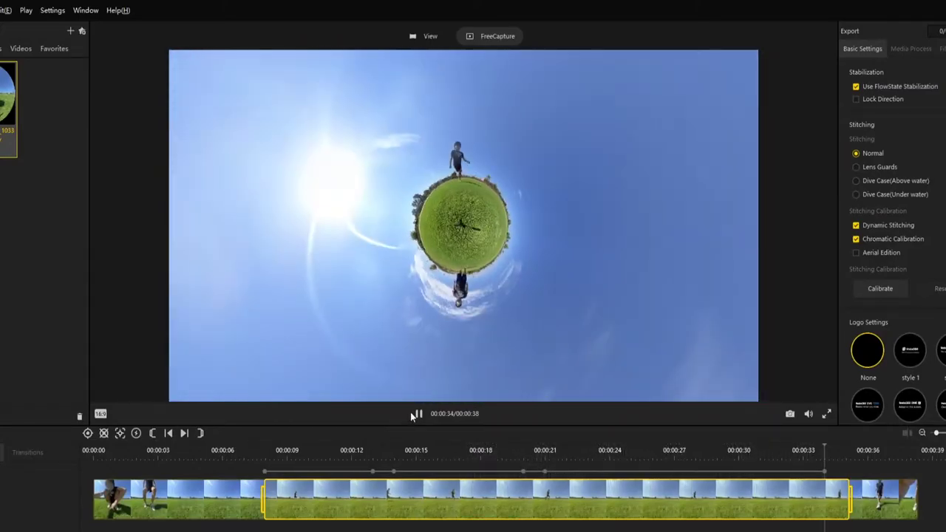
pyautogui.click(418, 413)
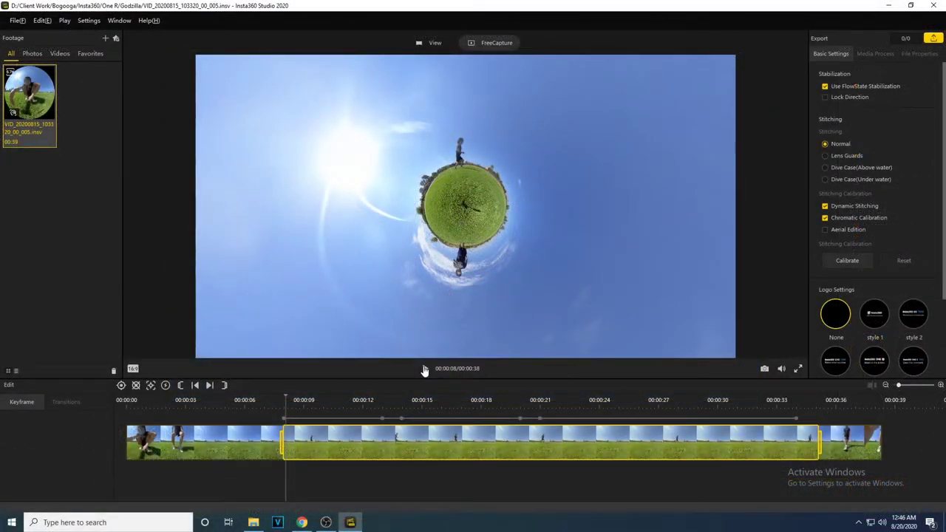
pyautogui.moveTo(781, 368)
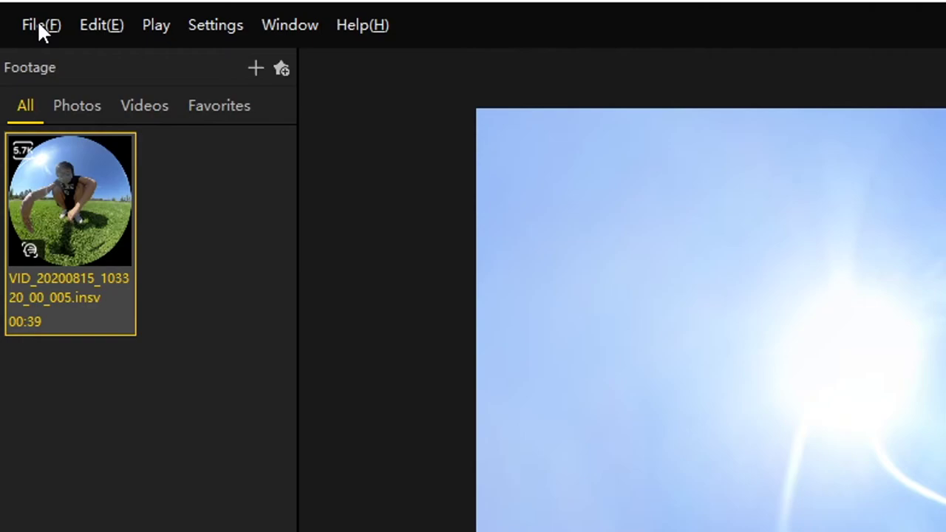
# In File > Export settings, rename the output file to 'Running around the world' and browse for a folder
pyautogui.click(37, 20)
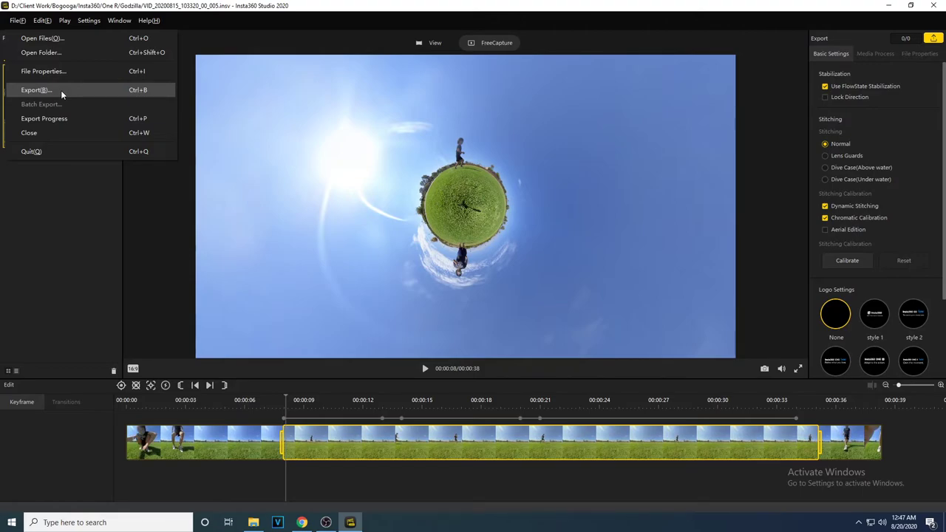
pyautogui.click(37, 89)
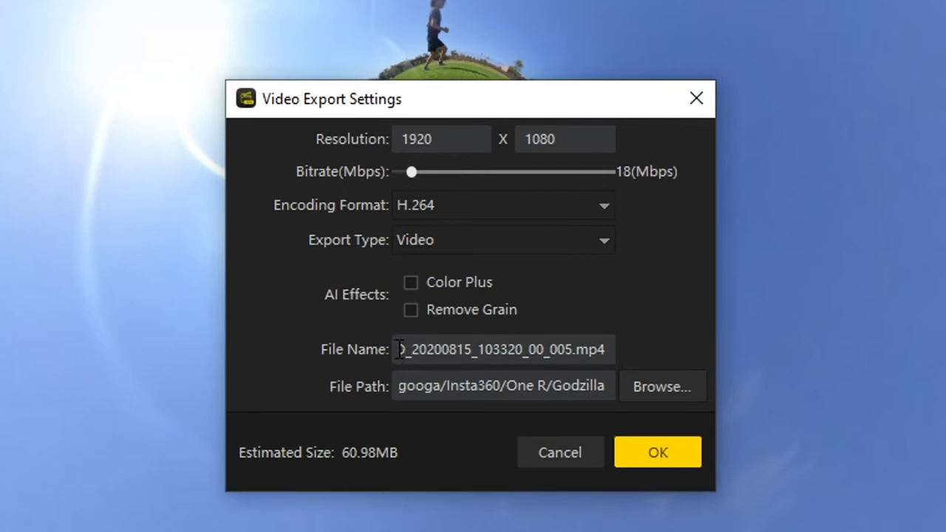
pyautogui.moveTo(400, 348); pyautogui.dragTo(583, 356)
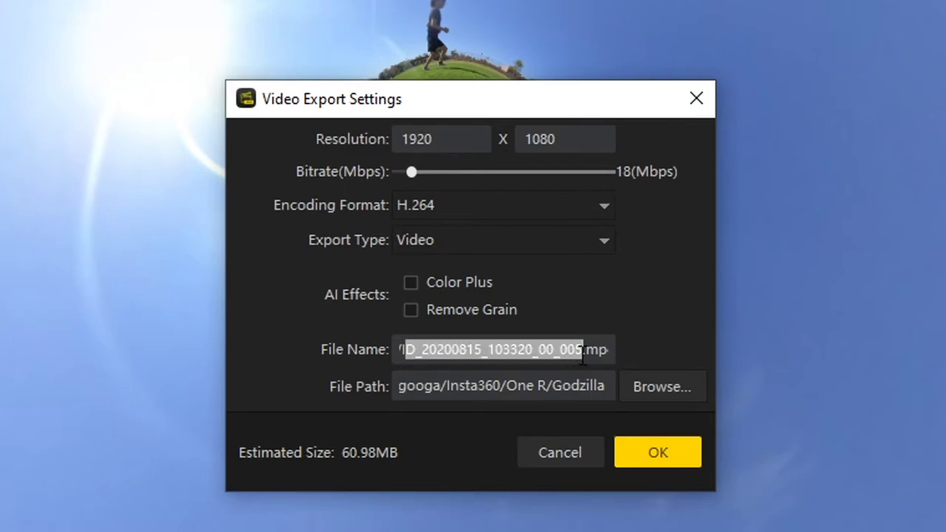
pyautogui.press('BackSpace')
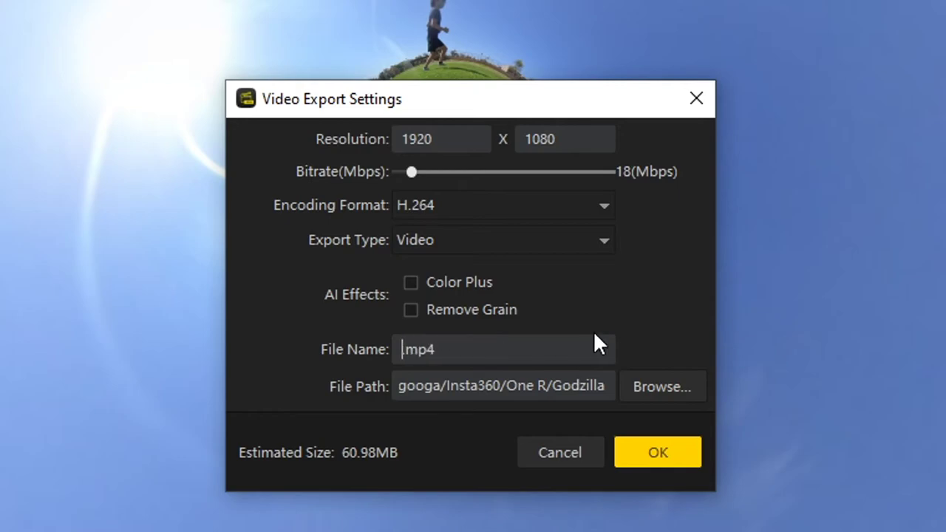
pyautogui.write('Running around the ')
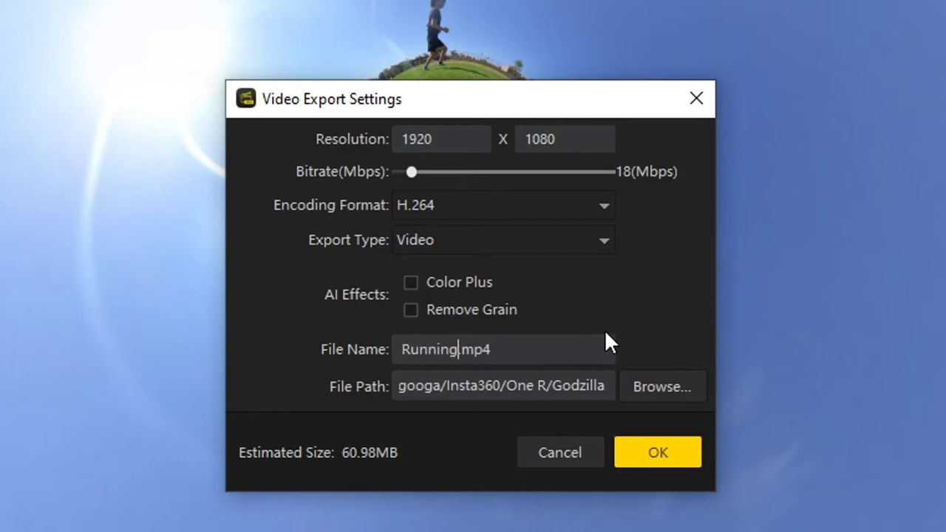
pyautogui.write('world')
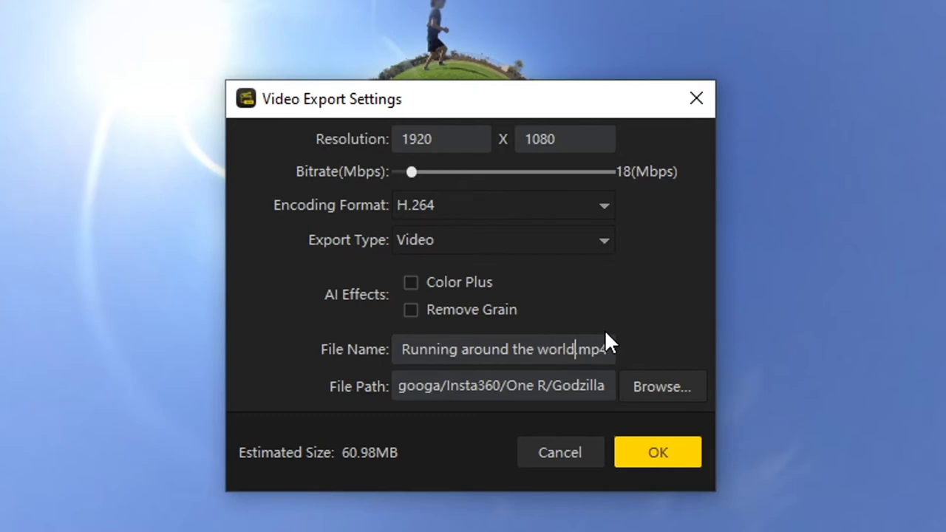
pyautogui.click(646, 391)
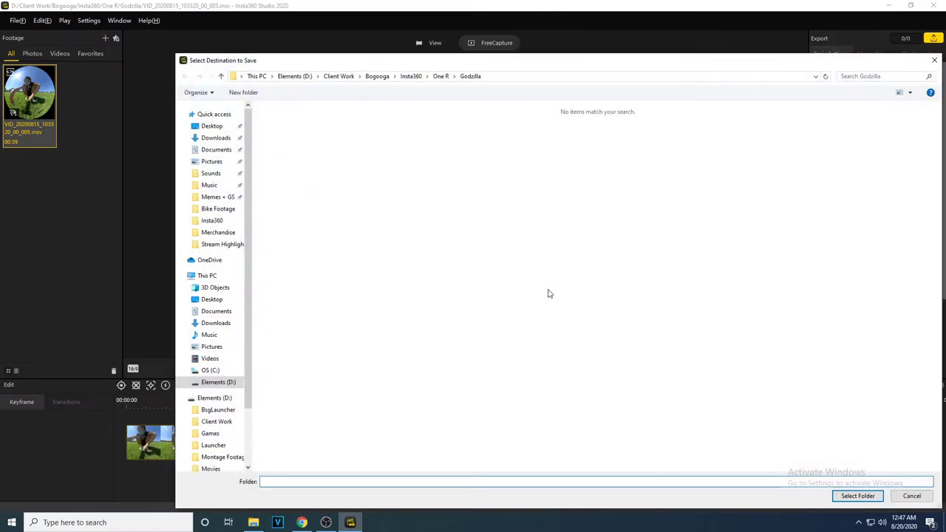
# Pick the One R folder as the save location for the exported video
pyautogui.click(441, 74)
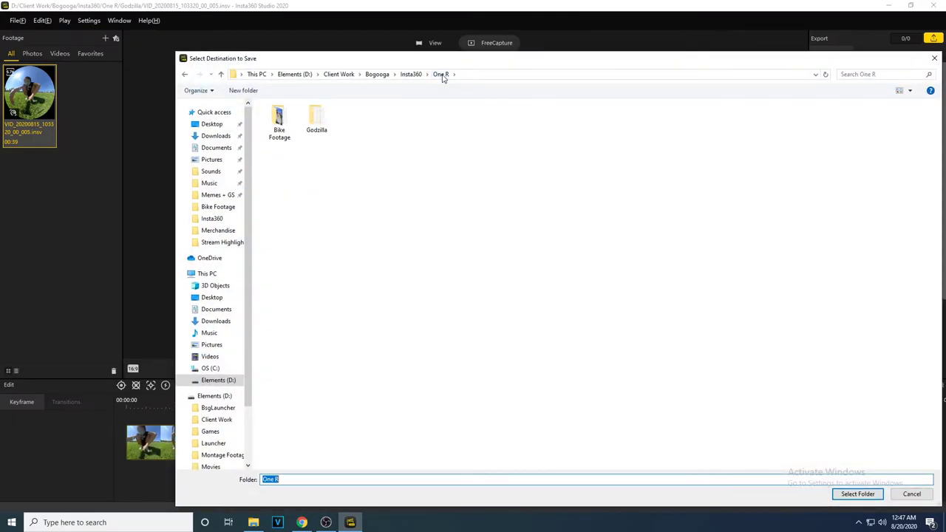
pyautogui.moveTo(463, 64); pyautogui.dragTo(394, 43)
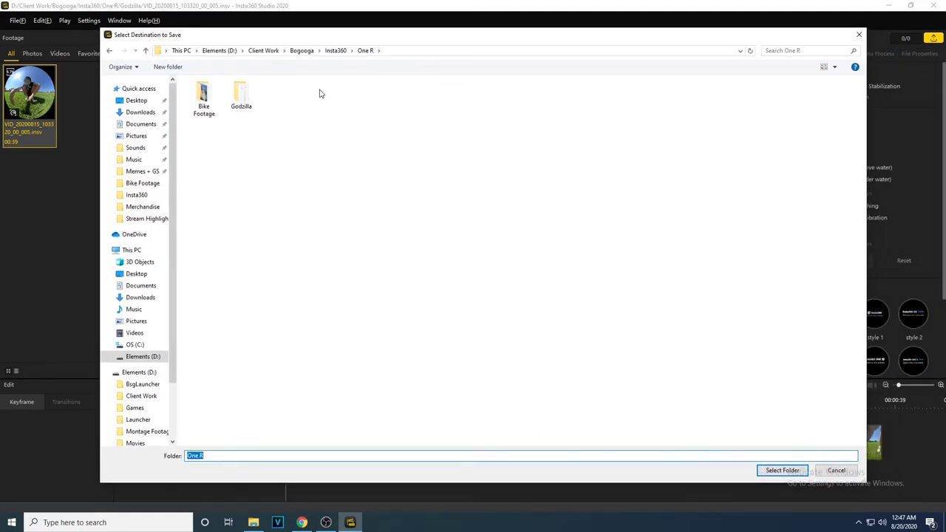
pyautogui.click(787, 470)
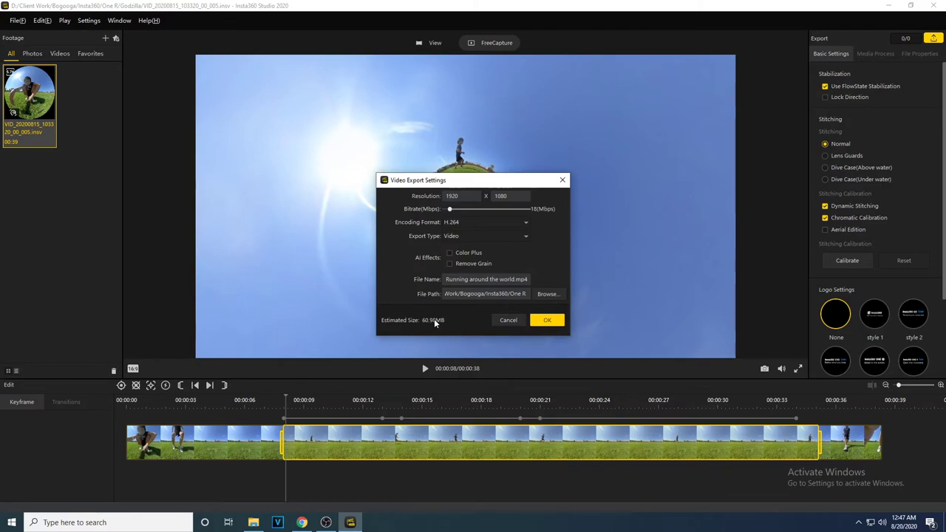
# Start exporting 'Running around the world.mp4' and watch its progress in Export Tasks
pyautogui.click(547, 320)
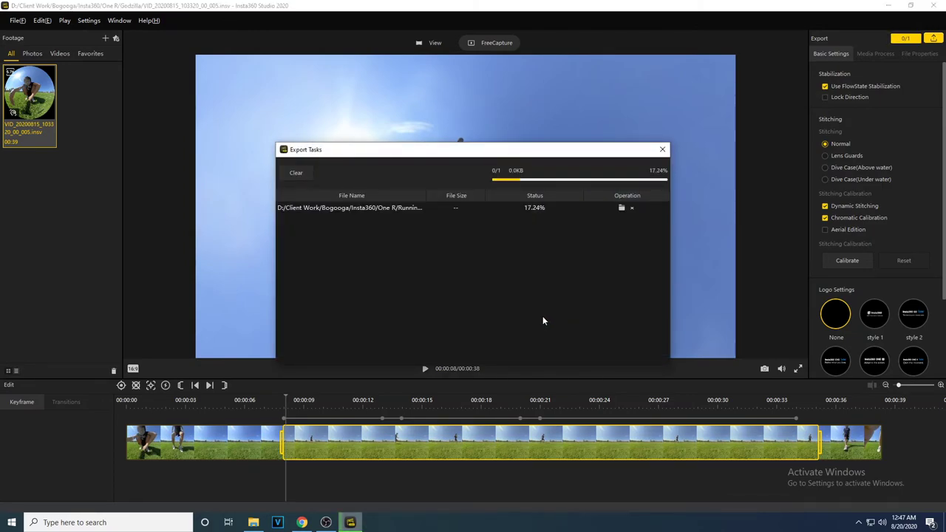
pyautogui.click(325, 522)
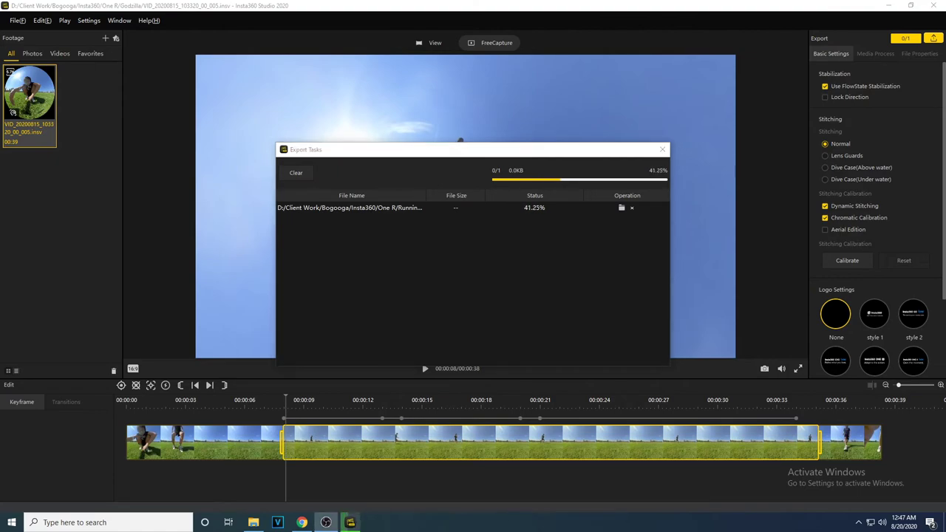
pyautogui.click(326, 522)
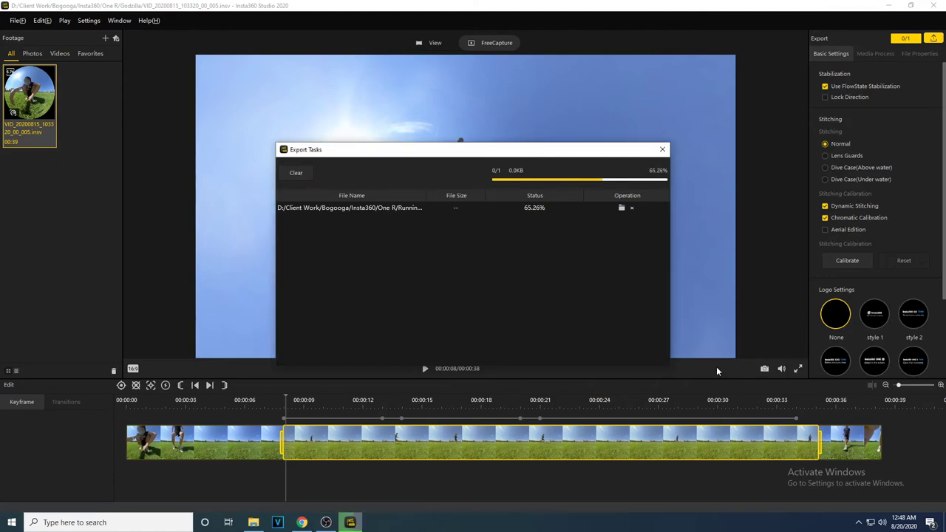